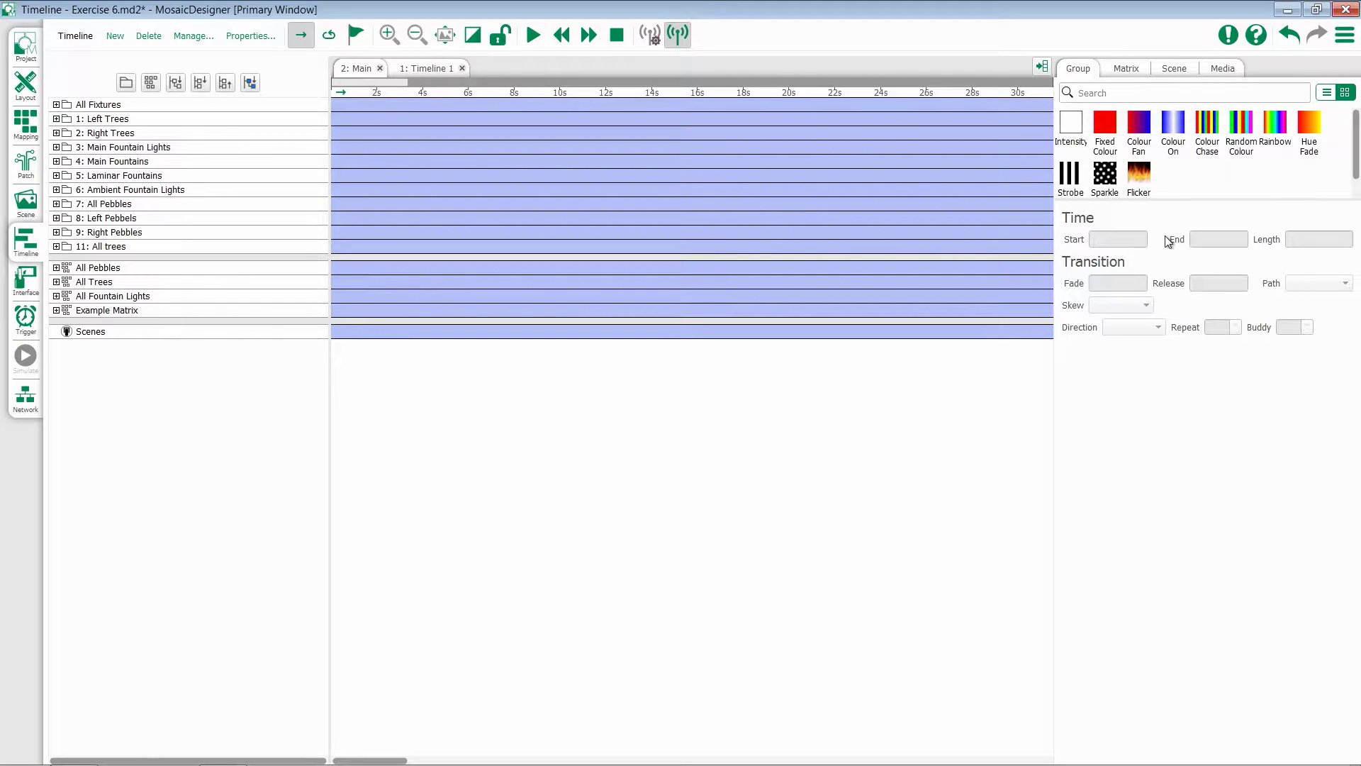
Step: Place a red 0–10 s Fixed Colour effect on Laminar Fountains and stretch it up to Left Trees
left_click_drag(1108, 127, 341, 175)
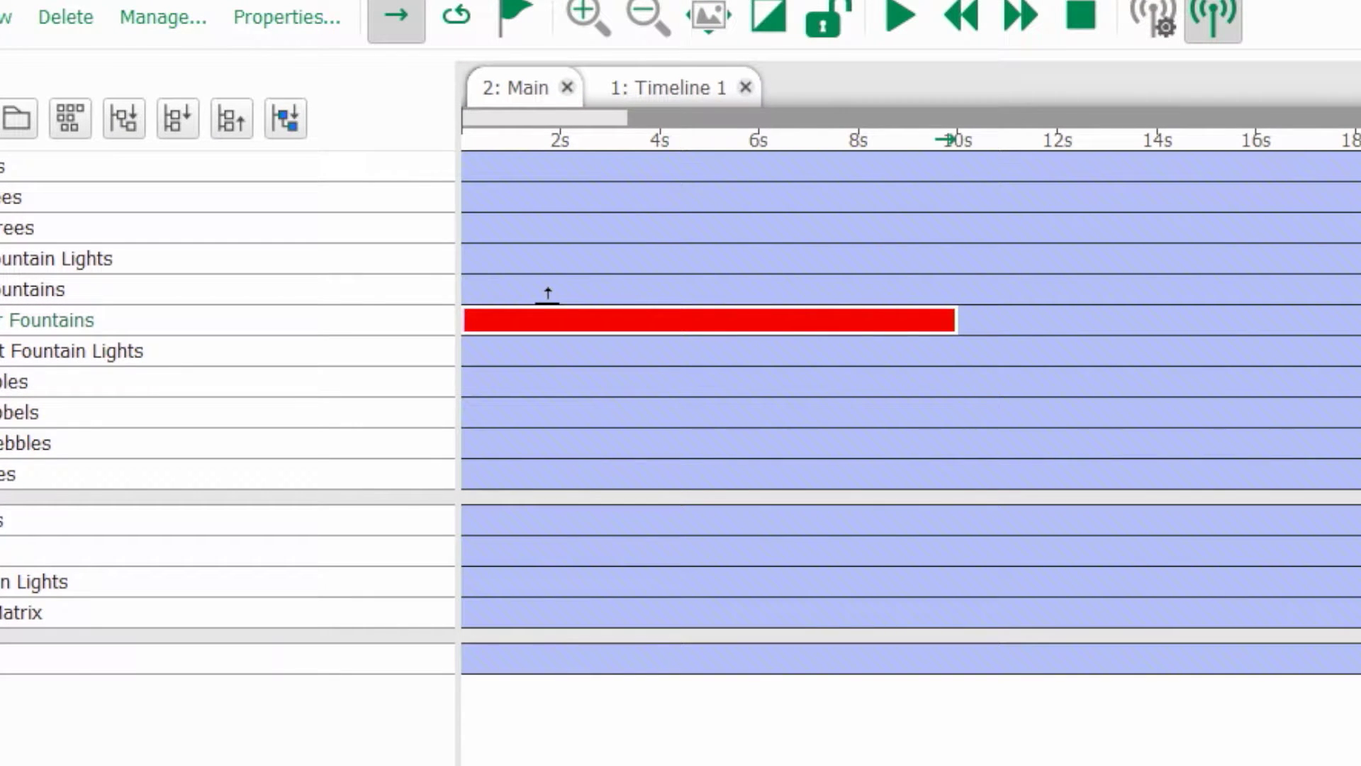
left_click_drag(548, 294, 559, 176)
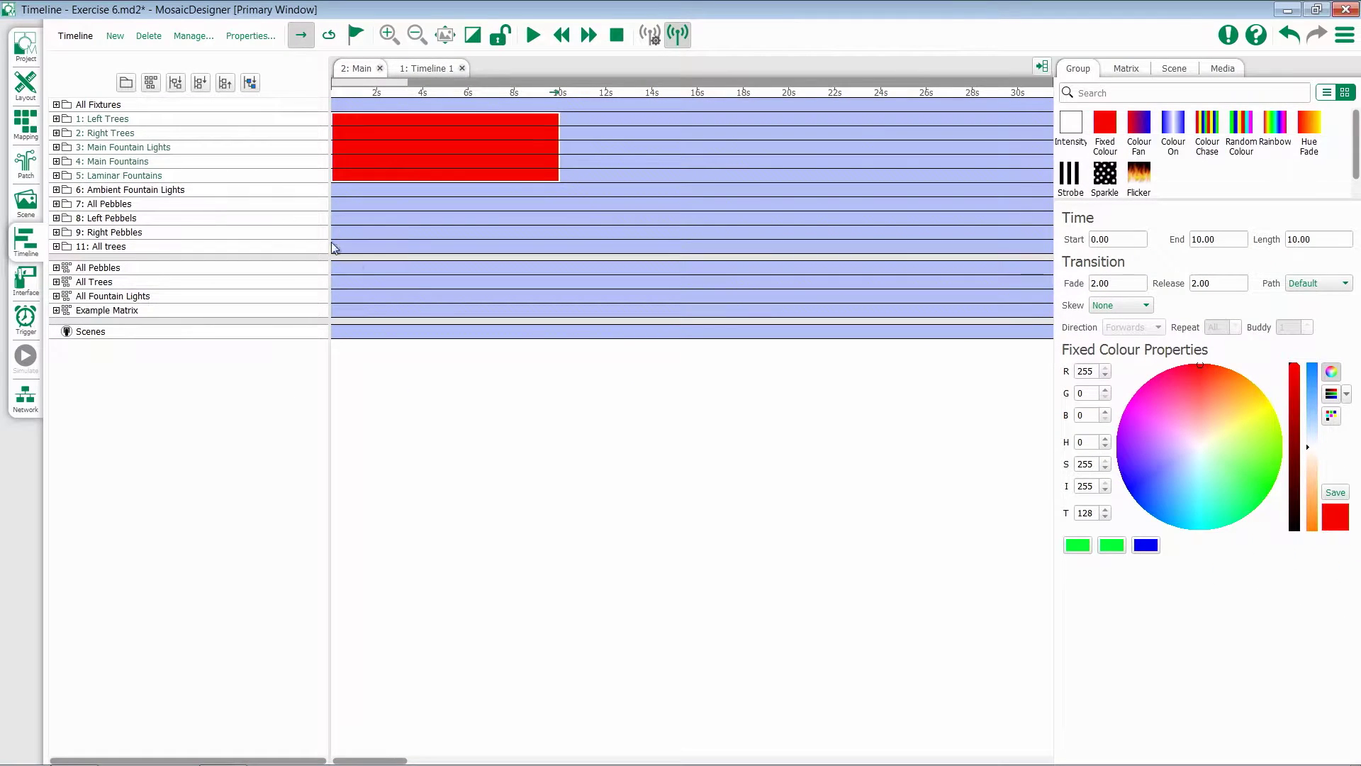
left_click(430, 227)
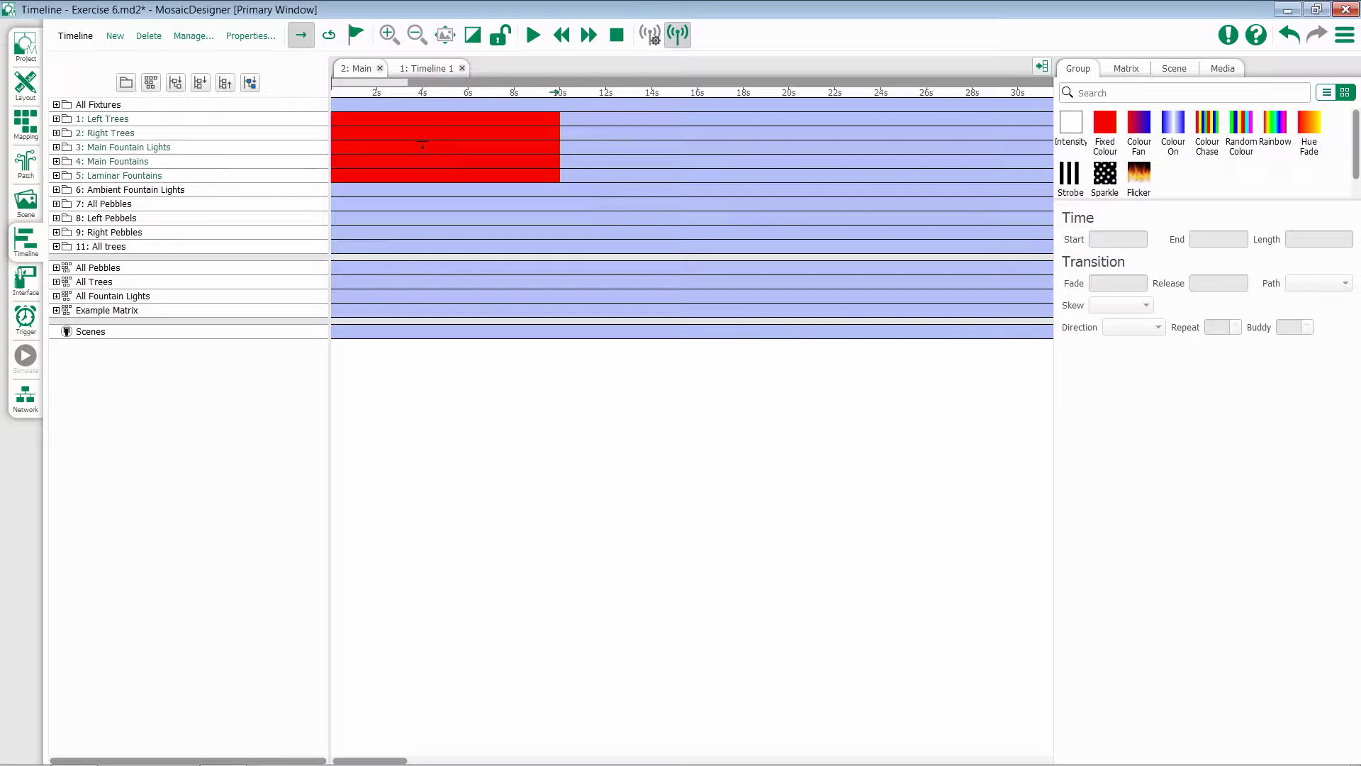
mouse_move(425, 151)
left_mouse_down()
mouse_move(783, 161)
mouse_move(416, 173)
mouse_move(427, 163)
left_mouse_up()
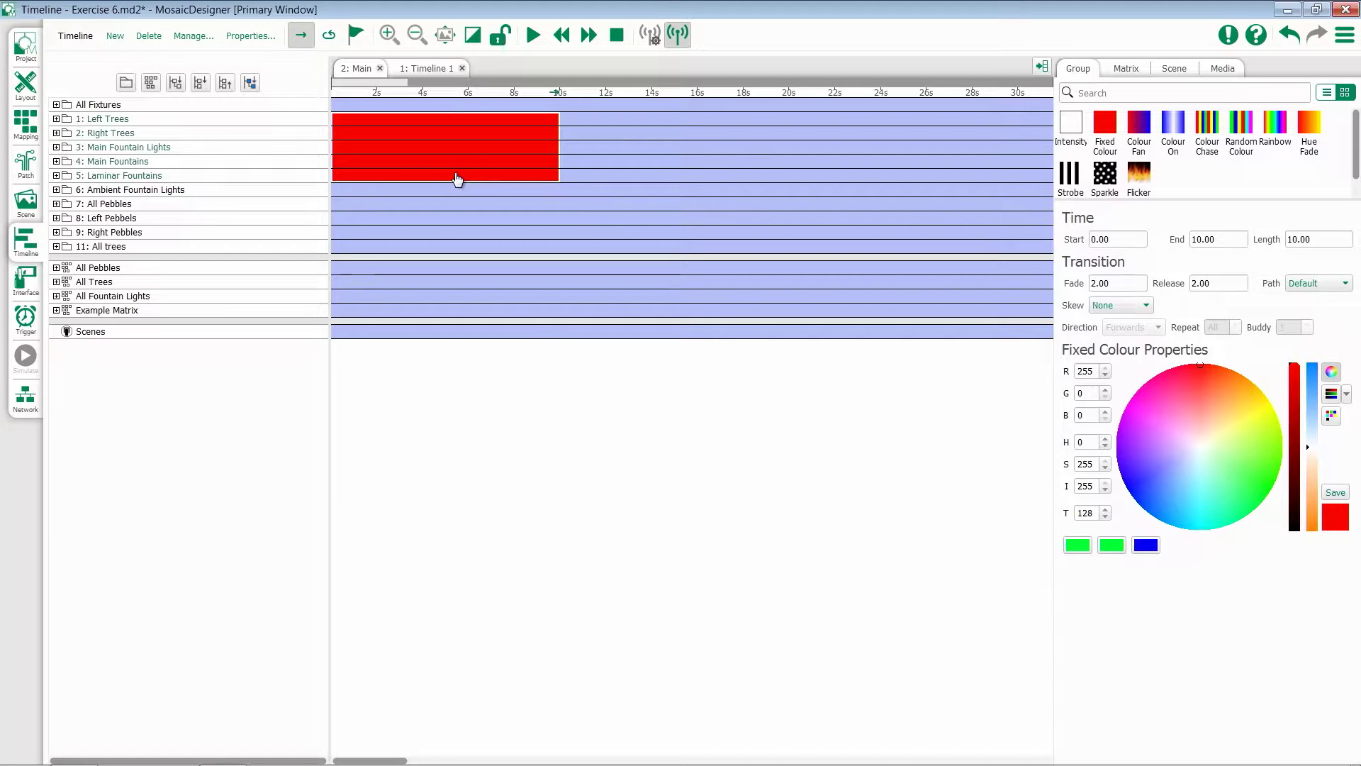
Step: Exclude Main Fountain Lights from the red effect, then delete the remaining red effects
right_click(494, 154)
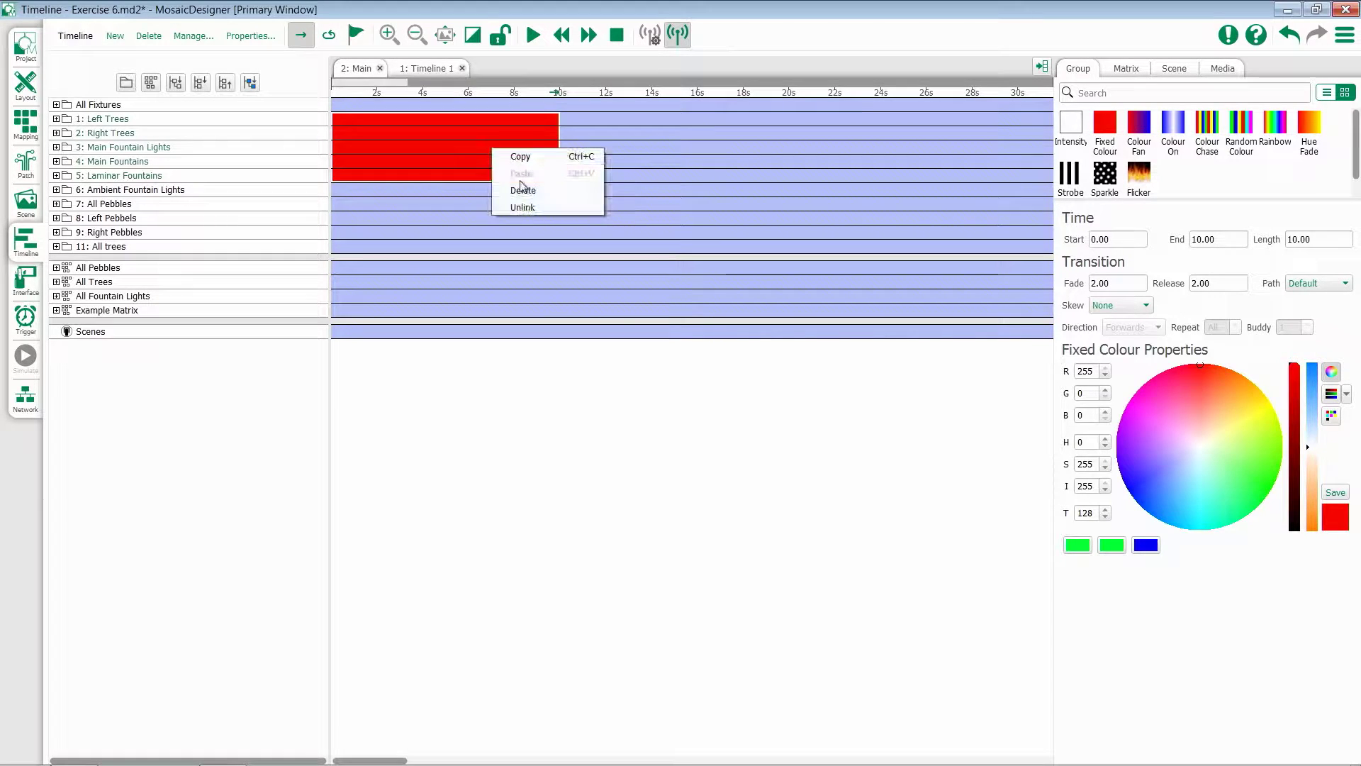
left_click(435, 139)
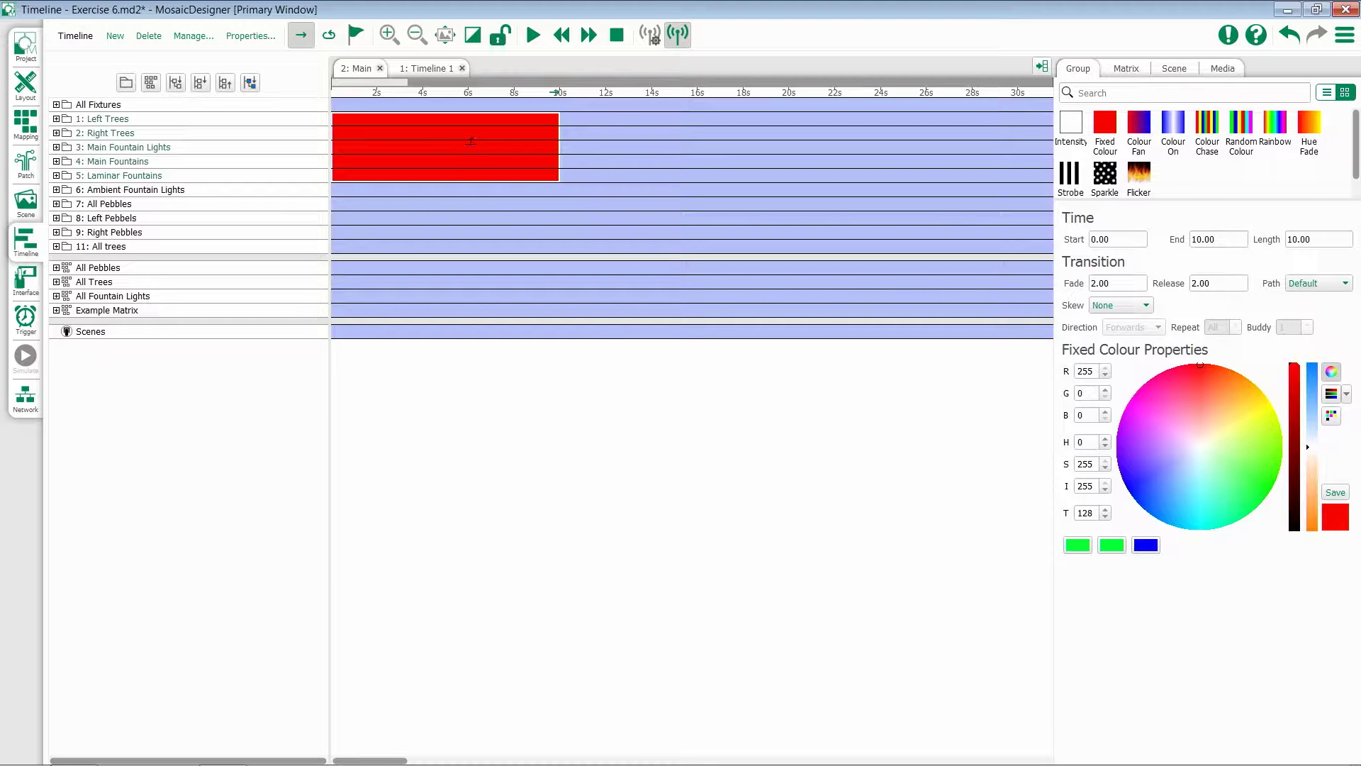
left_click(471, 142, "ctrl")
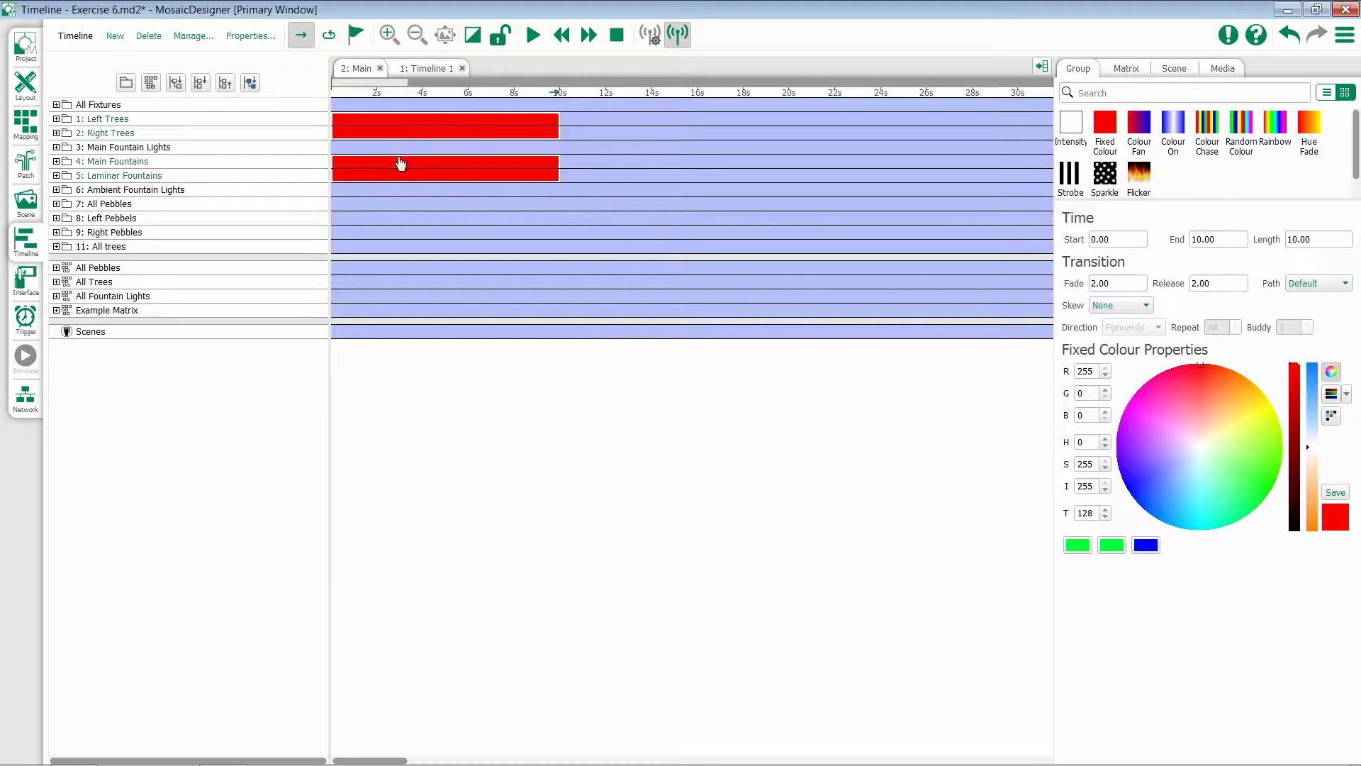
mouse_move(401, 164)
left_mouse_down()
mouse_move(721, 187)
mouse_move(548, 172)
mouse_move(791, 167)
mouse_move(393, 186)
left_mouse_up()
key("Delete")
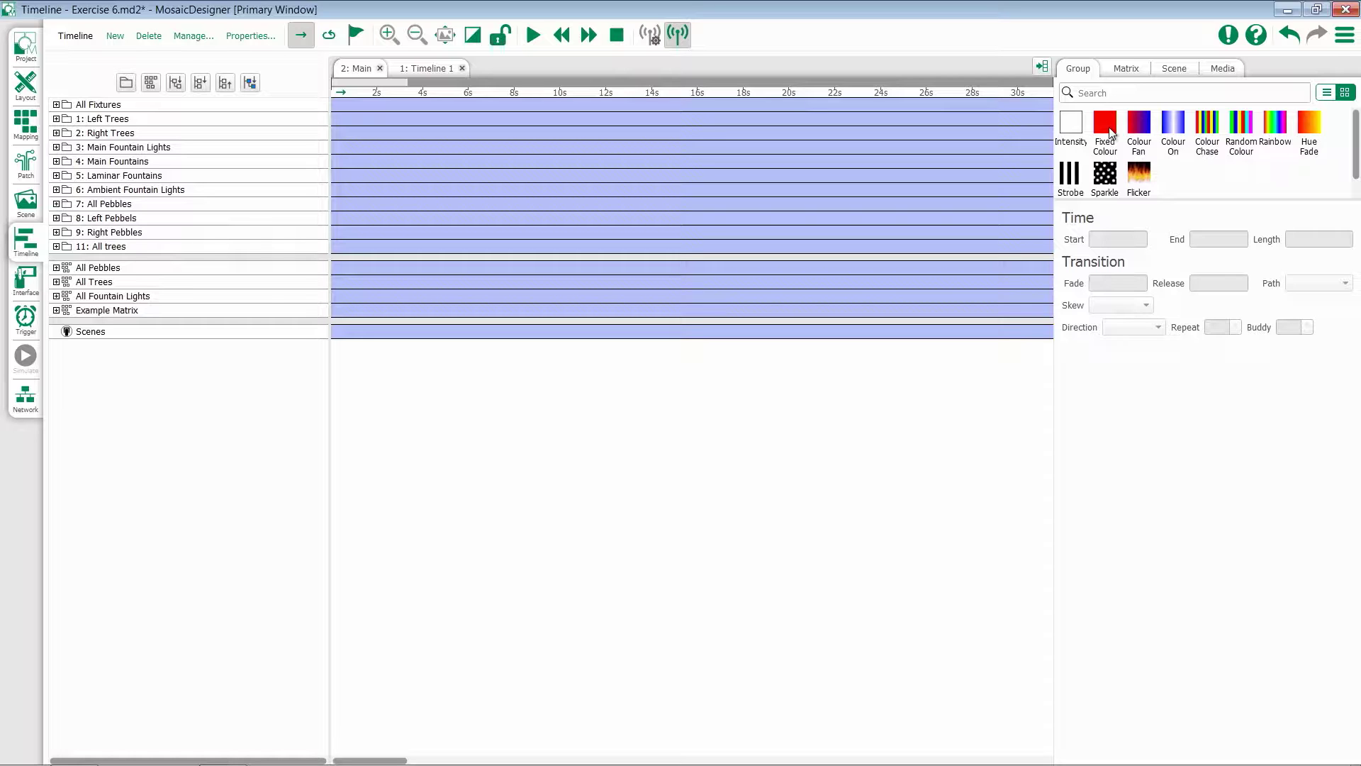
Step: Try a red Fixed Colour and a 10–20 s Intensity effect on Main Fountain Lights, then delete both
left_click_drag(1111, 133, 348, 143)
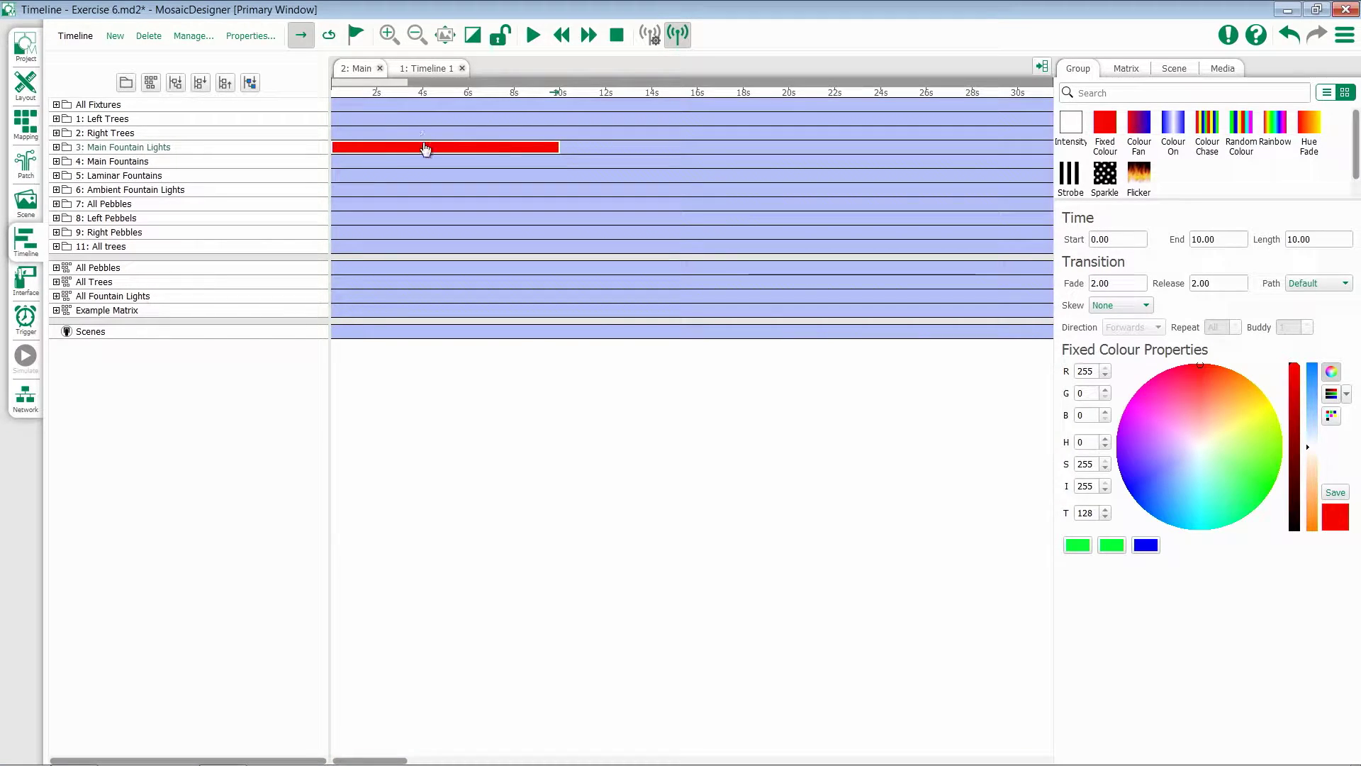
left_click_drag(1240, 128, 568, 147)
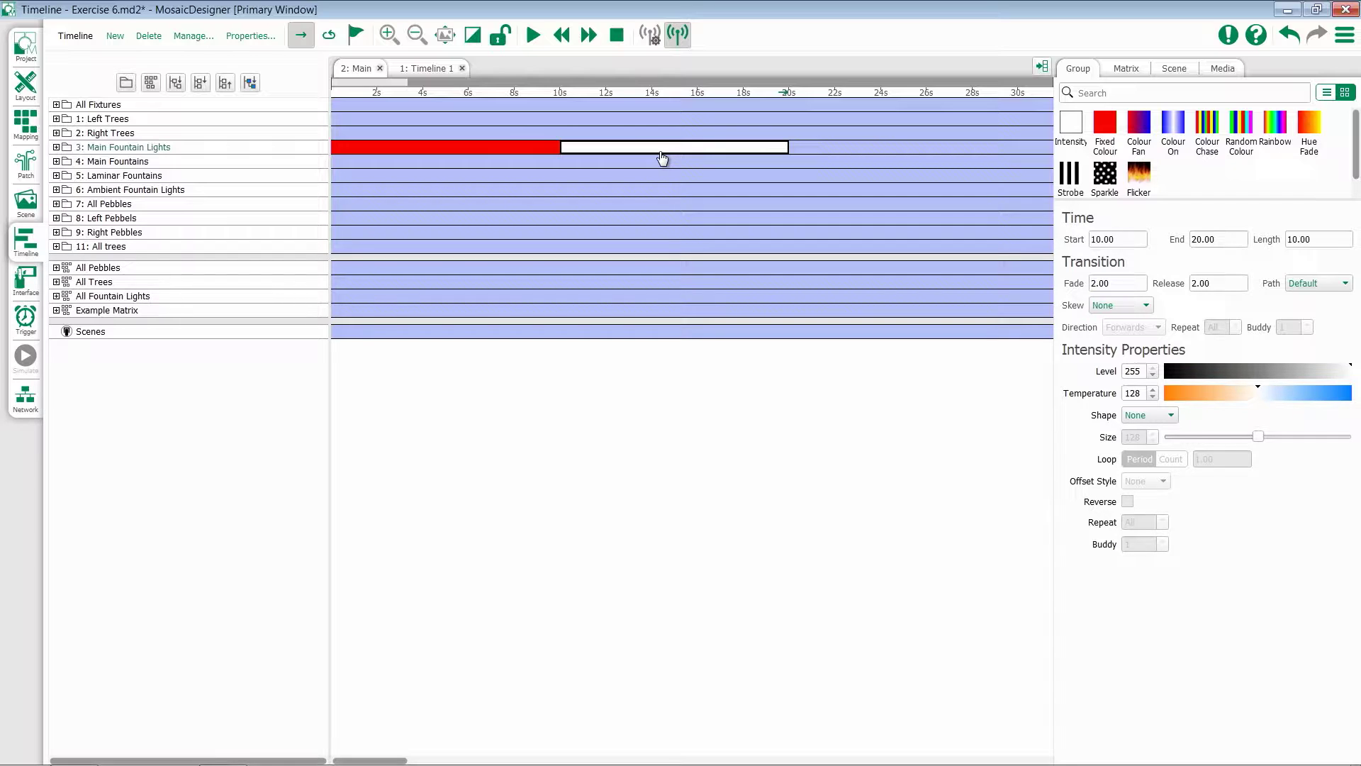
right_click(581, 149)
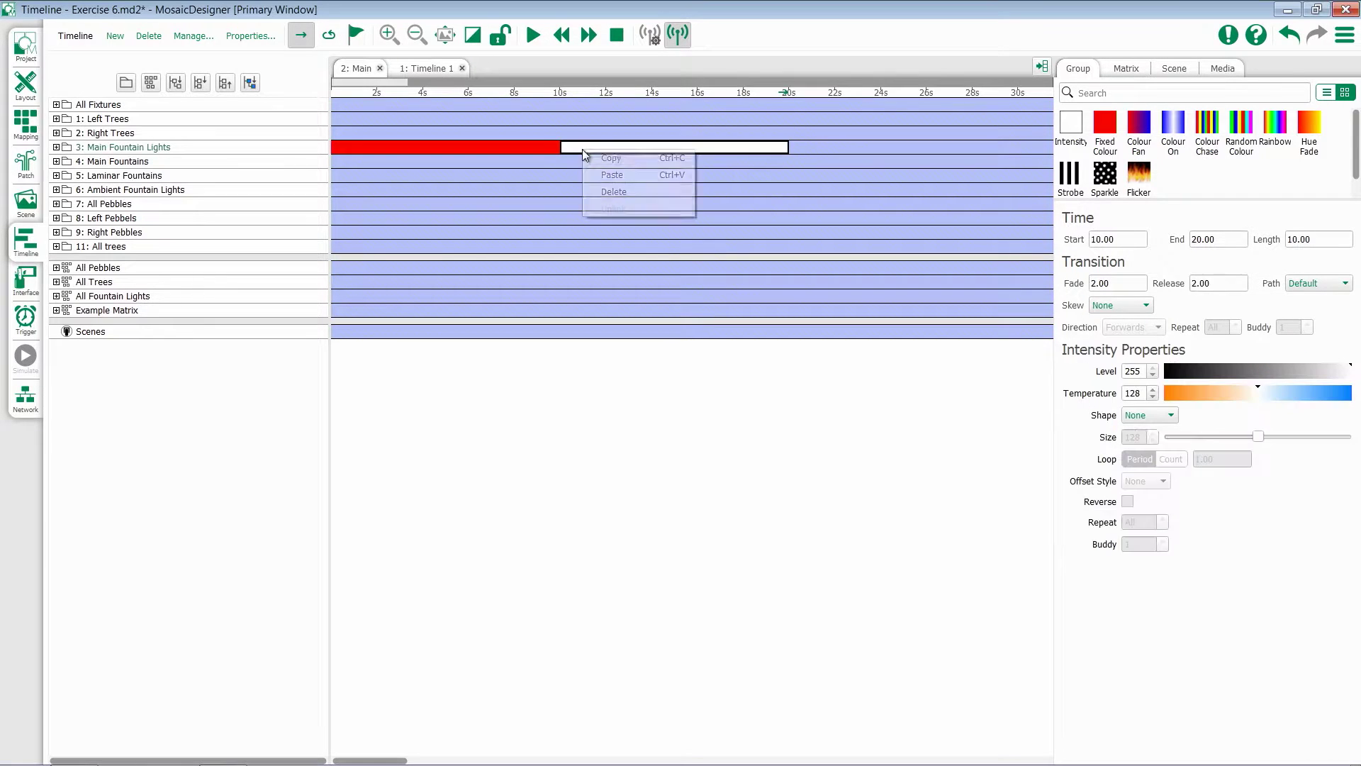
left_click(585, 176)
left_click(534, 149)
key("Delete")
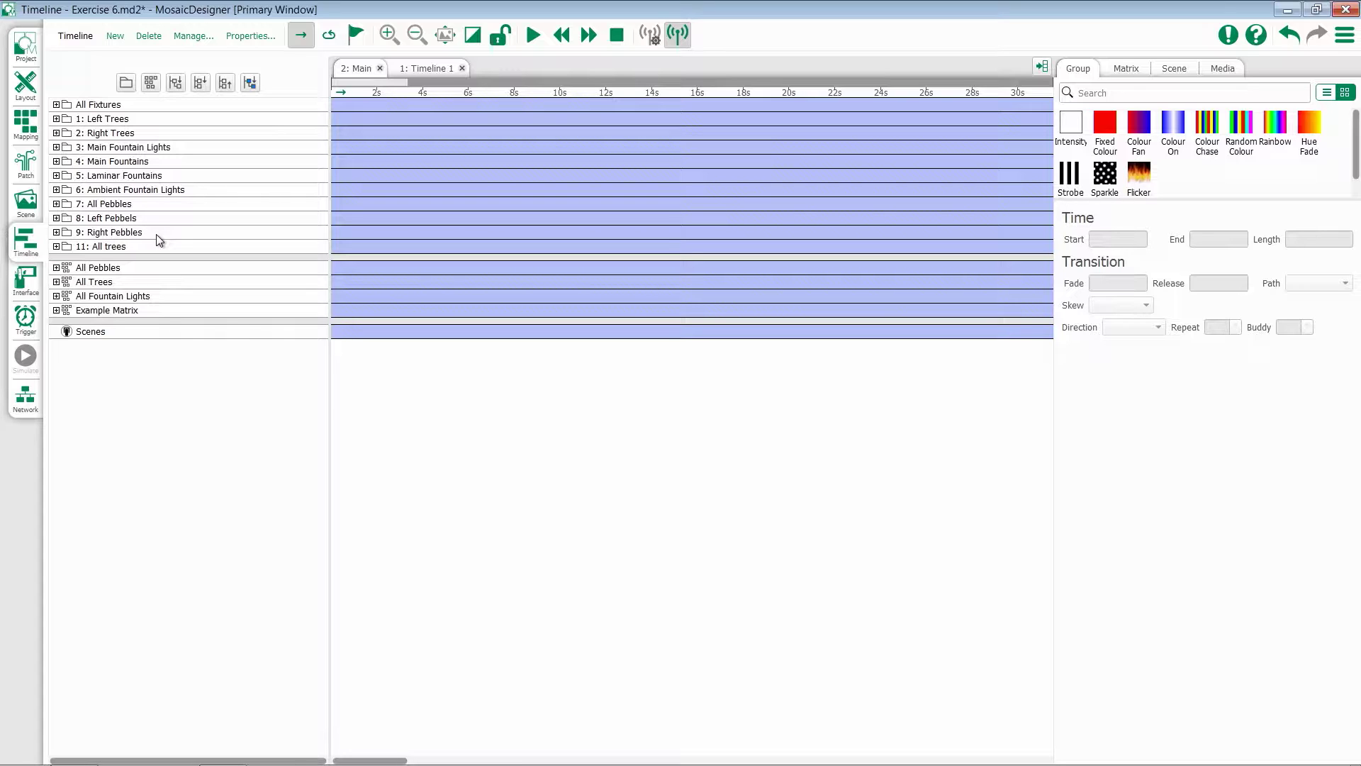
Step: Add a red 0–10 s Fixed Colour on All Pebbles and a green one on Left Pebbles, then play
left_click_drag(1114, 131, 334, 207)
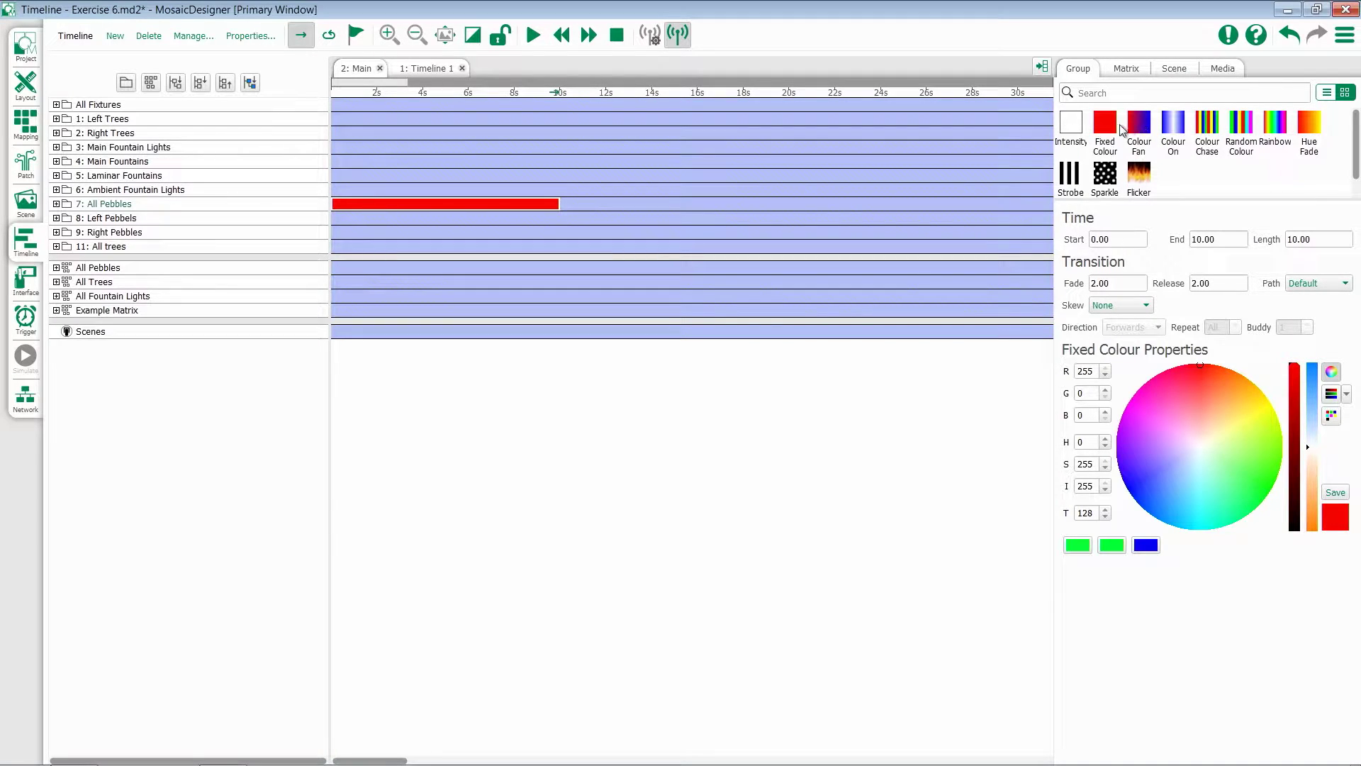
left_click_drag(1121, 126, 348, 225)
left_click(1270, 495)
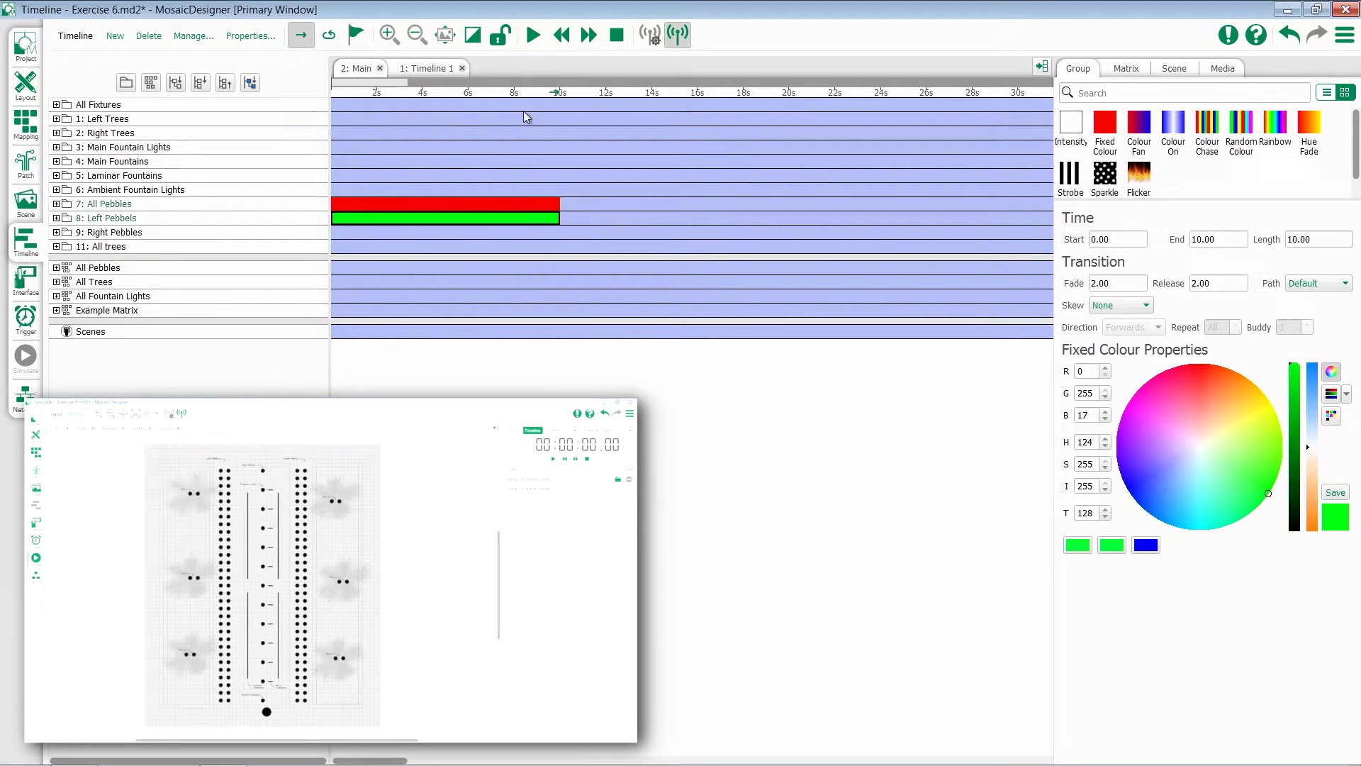
left_click(534, 35)
Step: Set the green Left Pebbles effect to start at 1 s and end at 10 s, then preview playback
left_click_drag(329, 222, 331, 222)
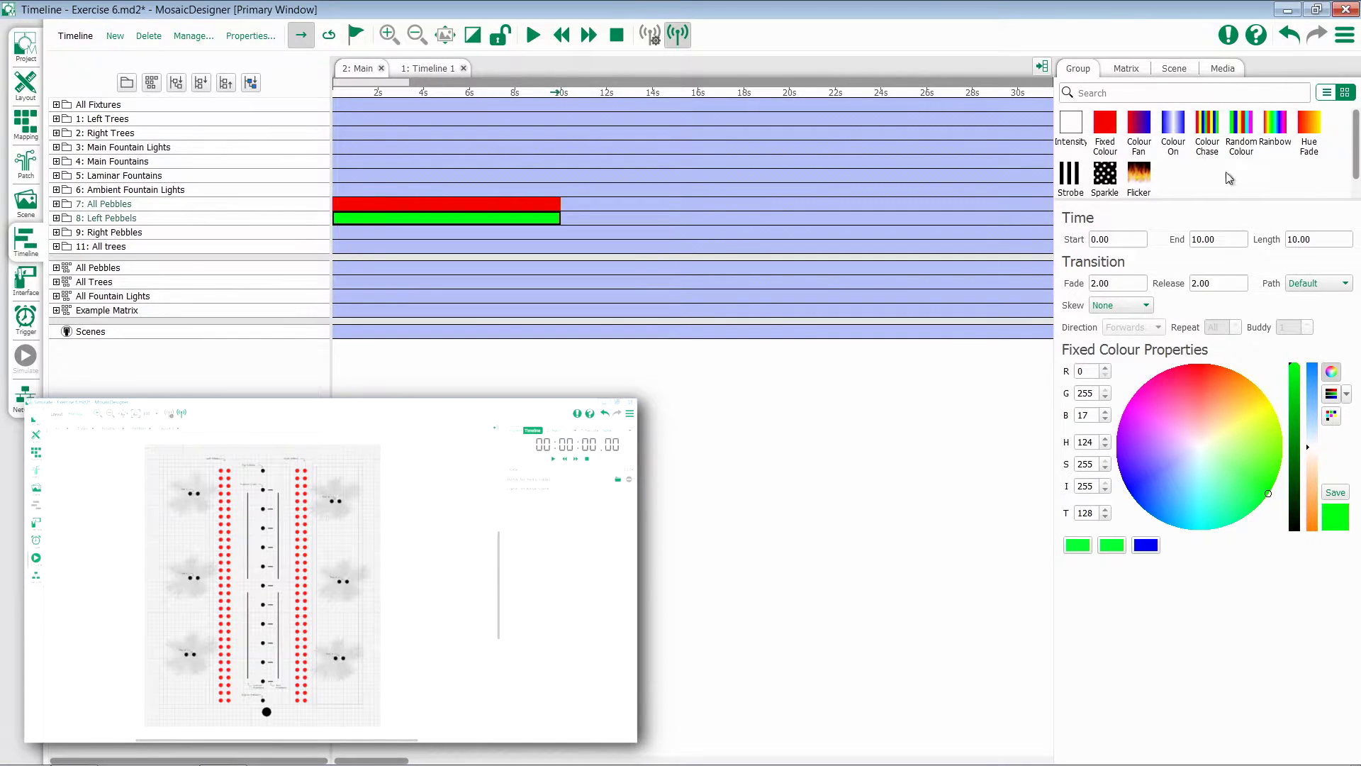
double_click(1125, 239)
type("1")
key("Return")
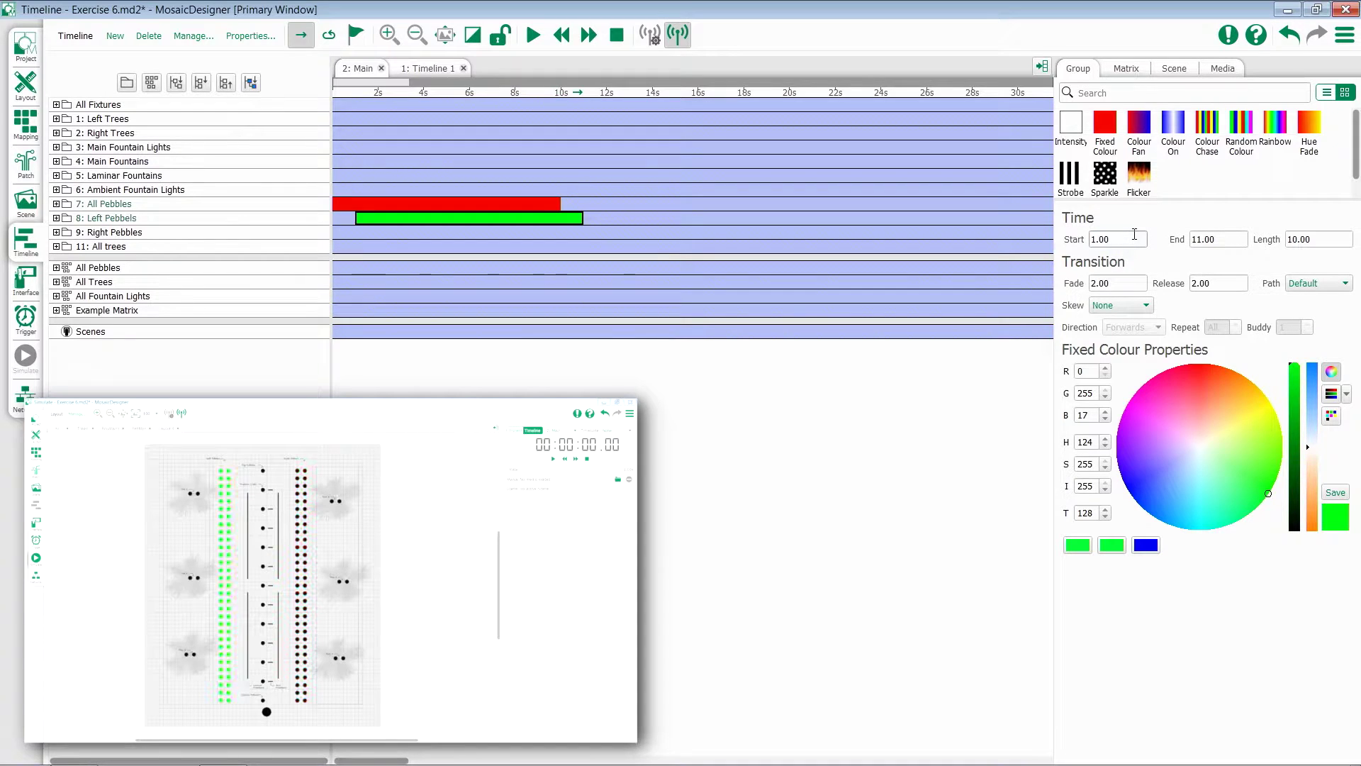
double_click(1196, 242)
type("10")
key("Return")
left_click(533, 35)
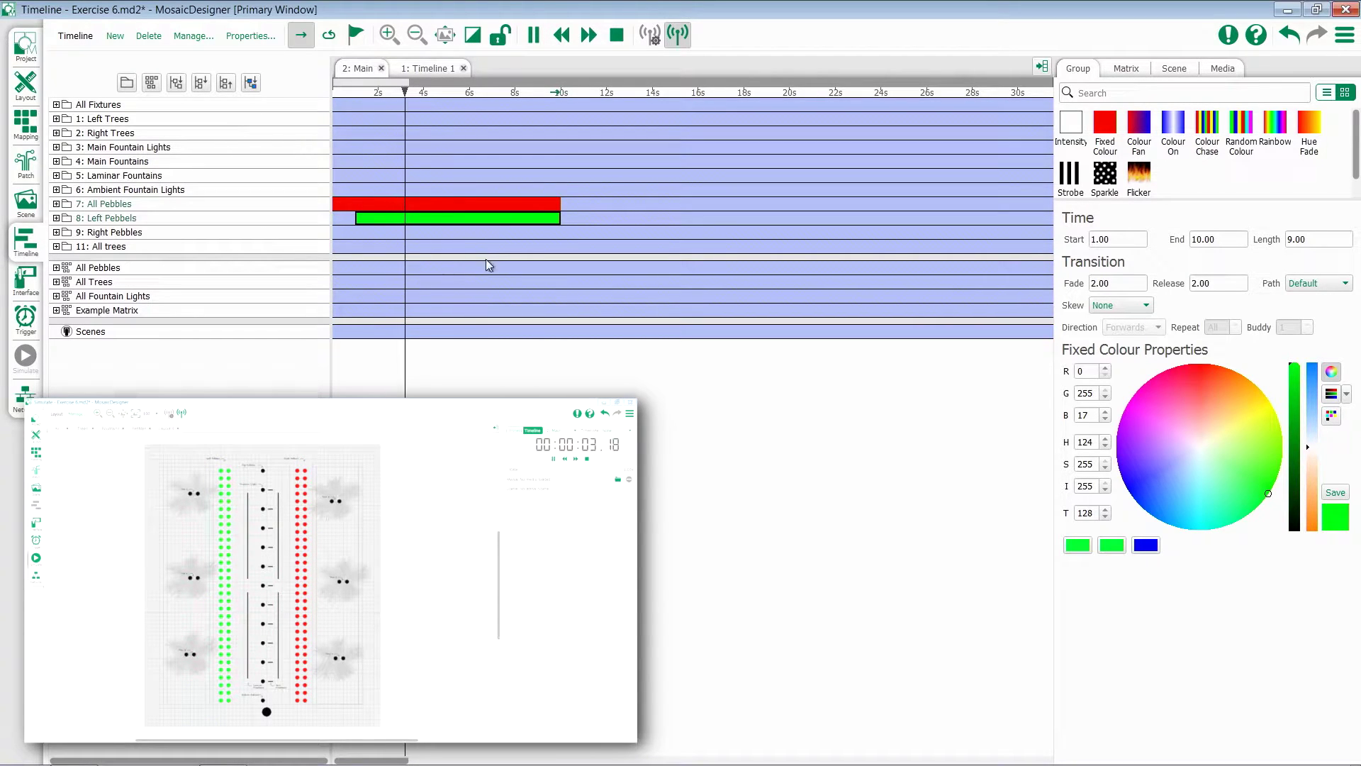
key("space")
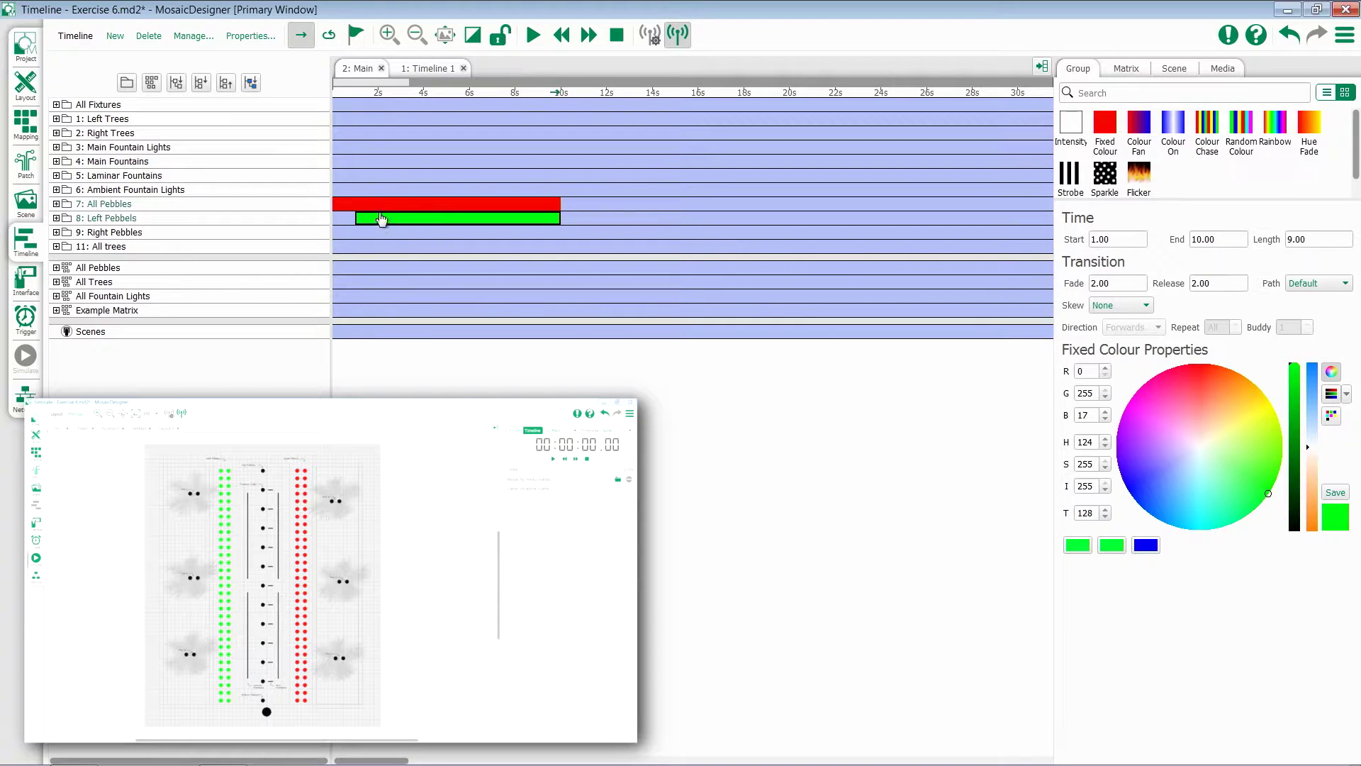
Step: Create group All Pebbles 2 directly below All Pebbles and delete the green Left Pebbles clip
right_click(102, 209)
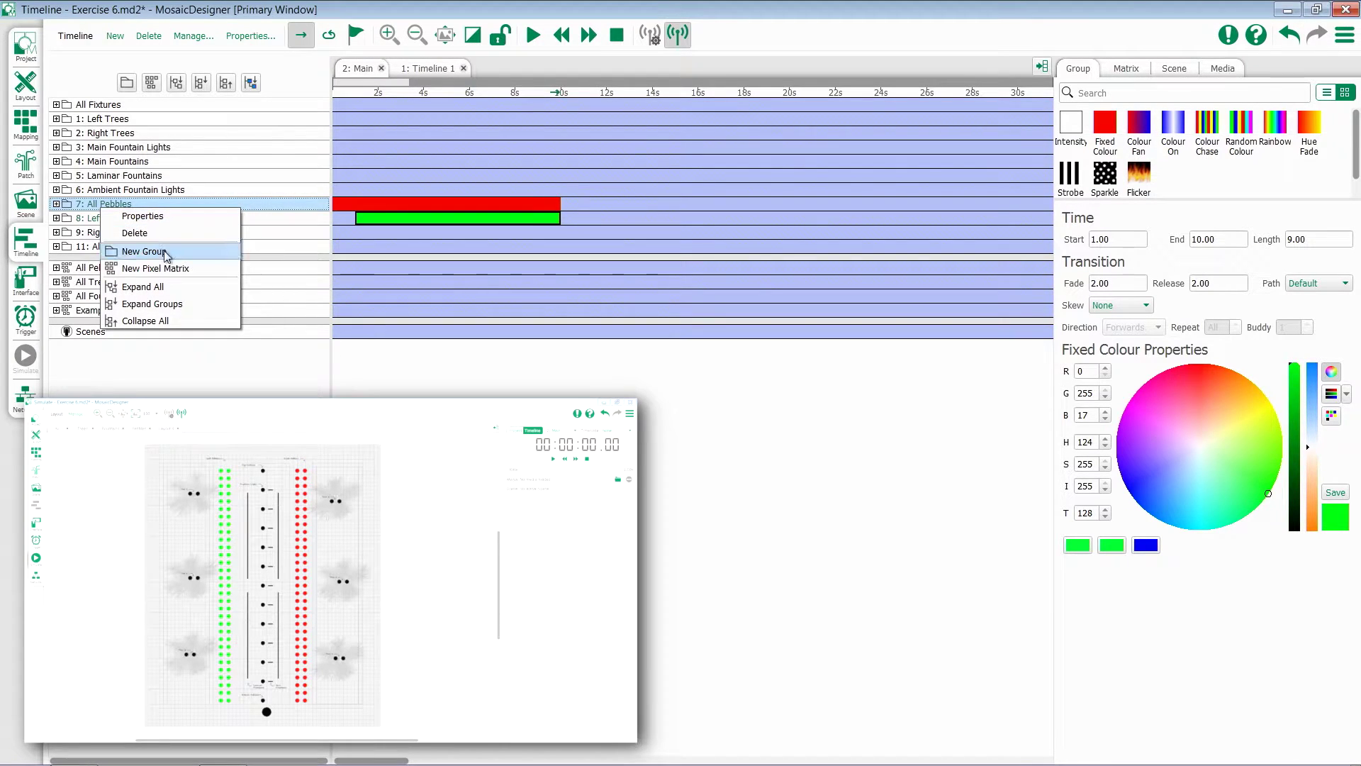
left_click(160, 251)
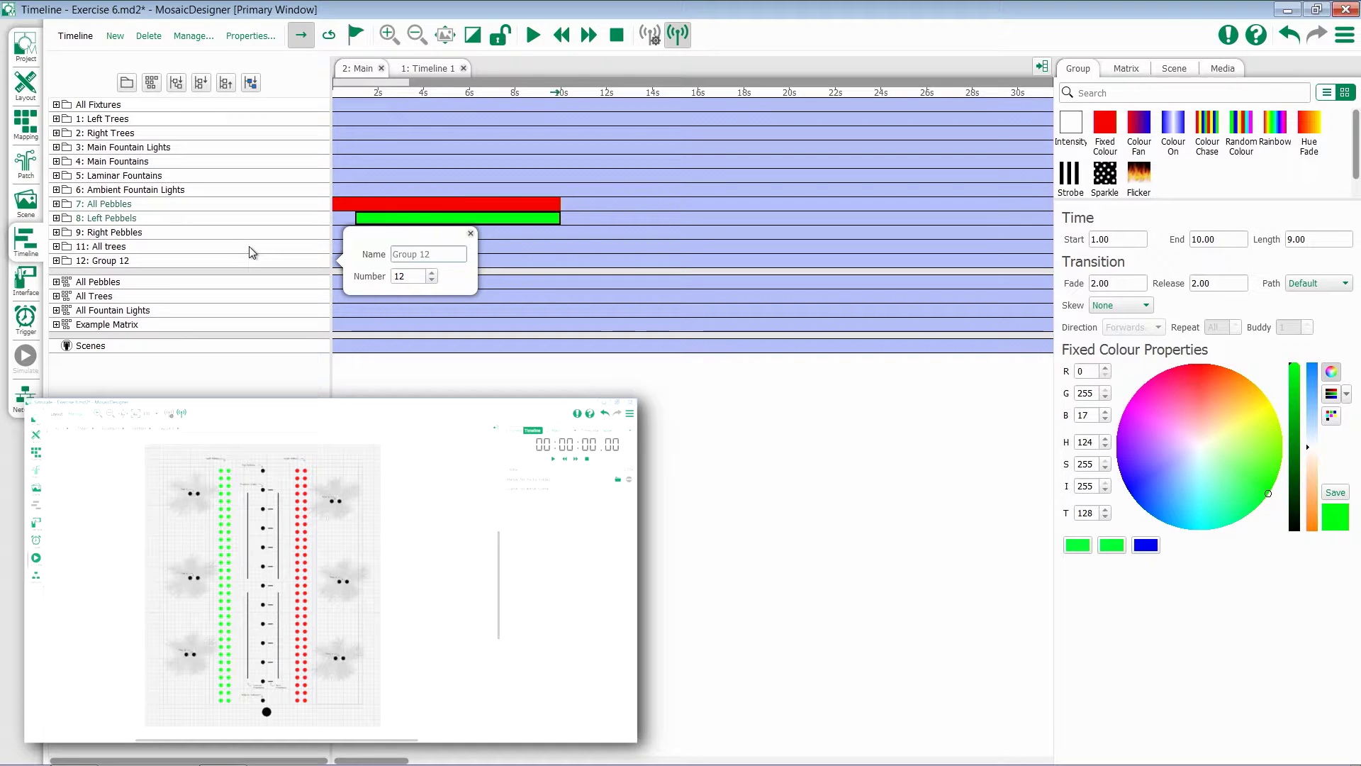
type("All Peb")
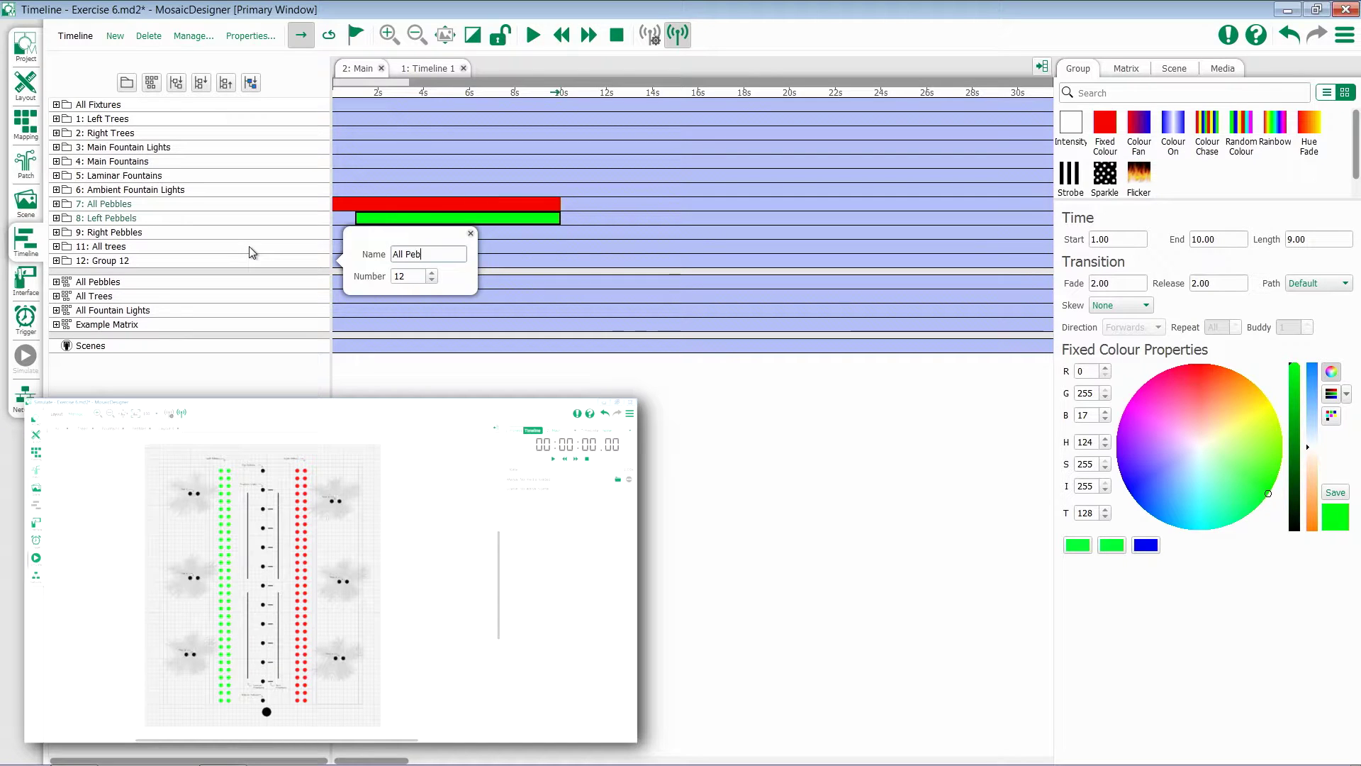
type("bles 2")
key("Return")
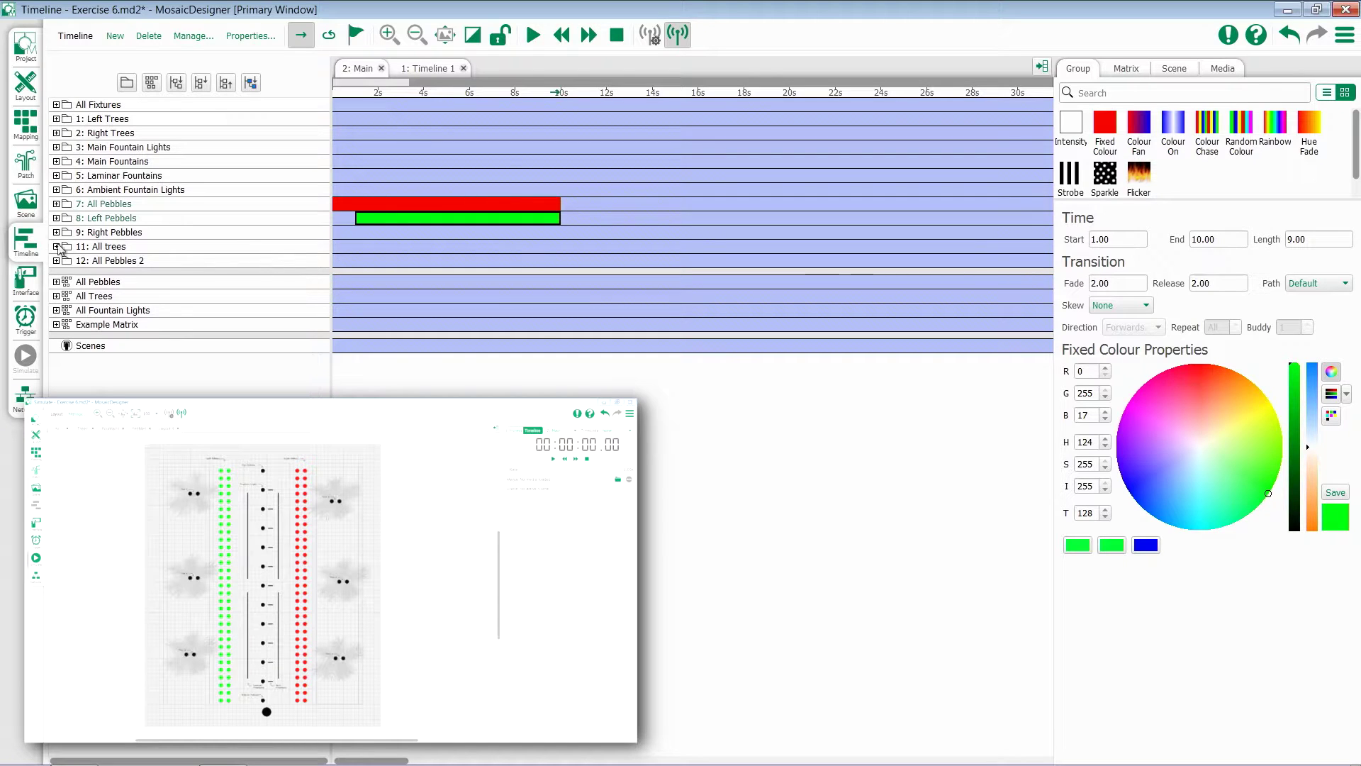
left_click_drag(140, 261, 134, 214)
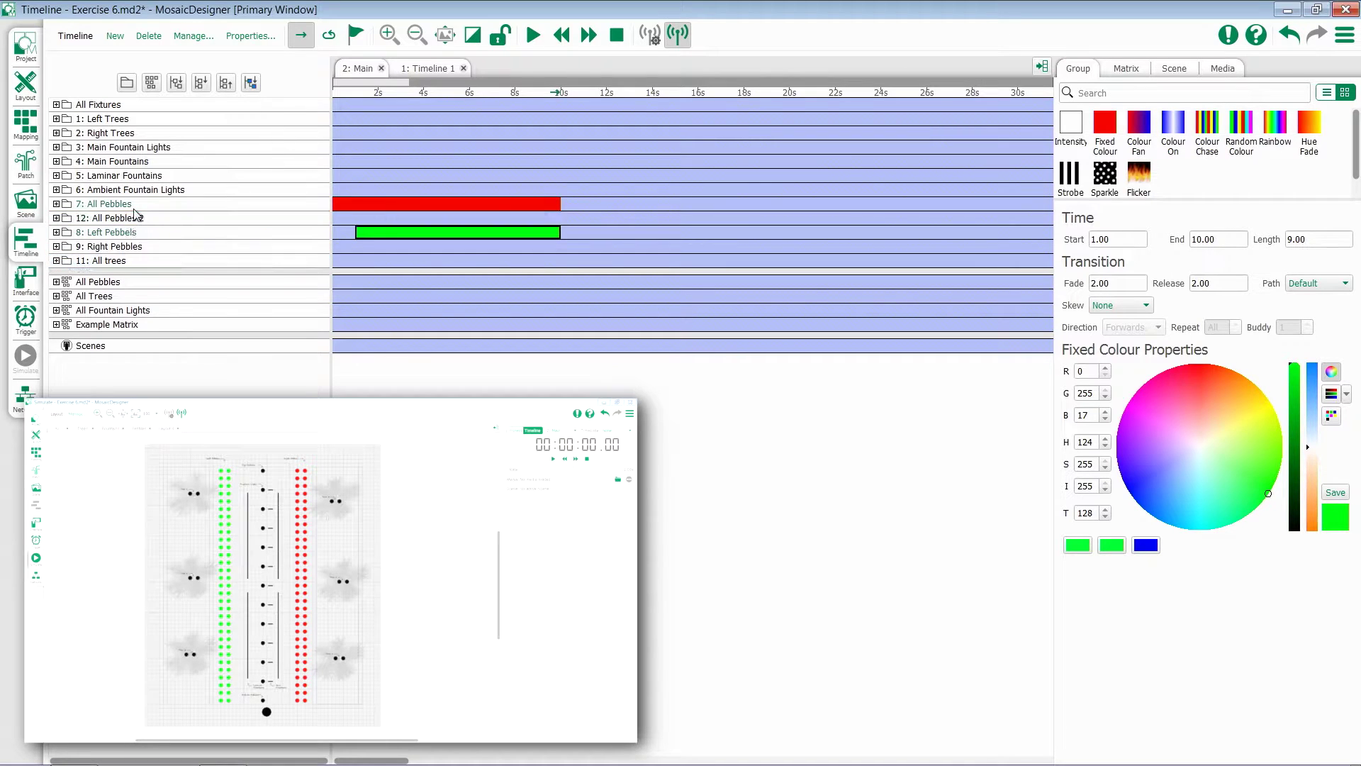
key("Delete")
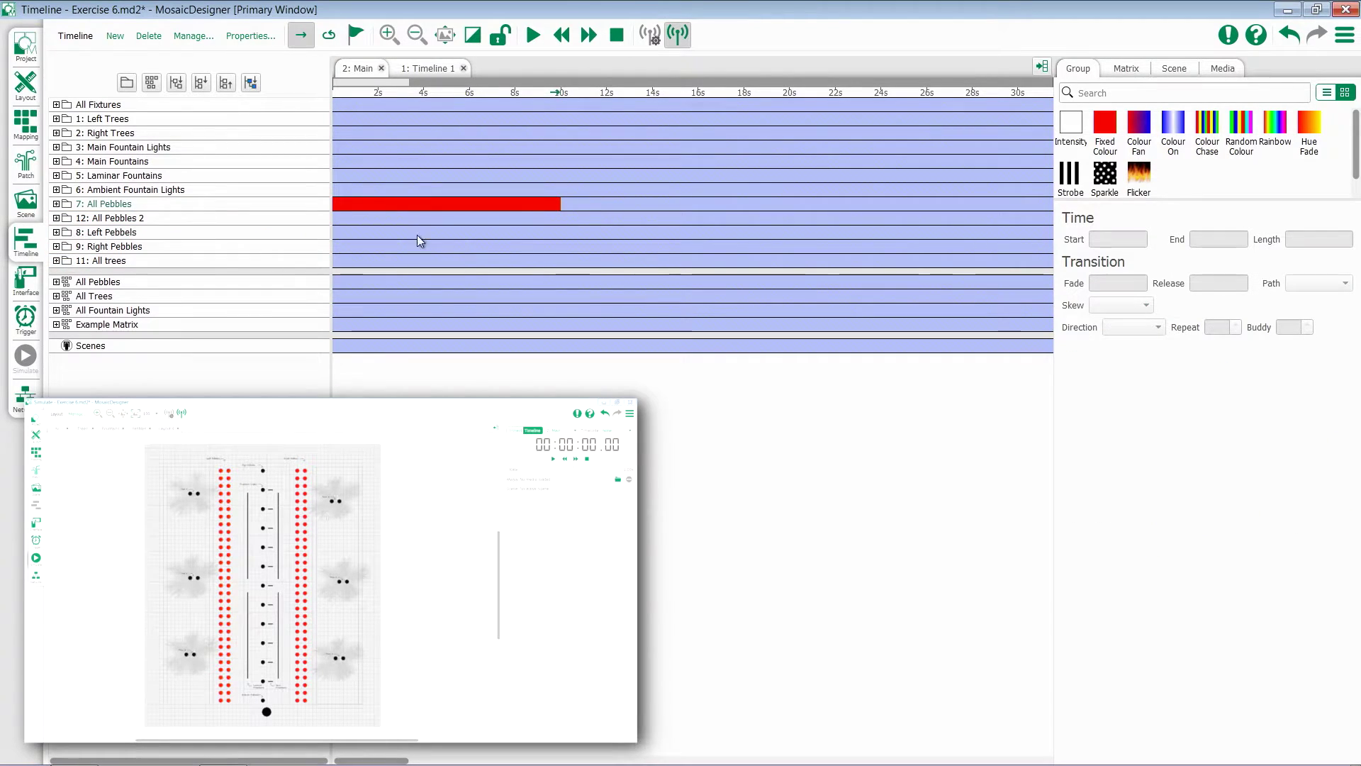
Step: Add a green 0–10 s Fixed Colour clip to All Pebbles 2, preview it, and move that row above All Pebbles
left_click_drag(1105, 122, 342, 220)
left_click(1268, 494)
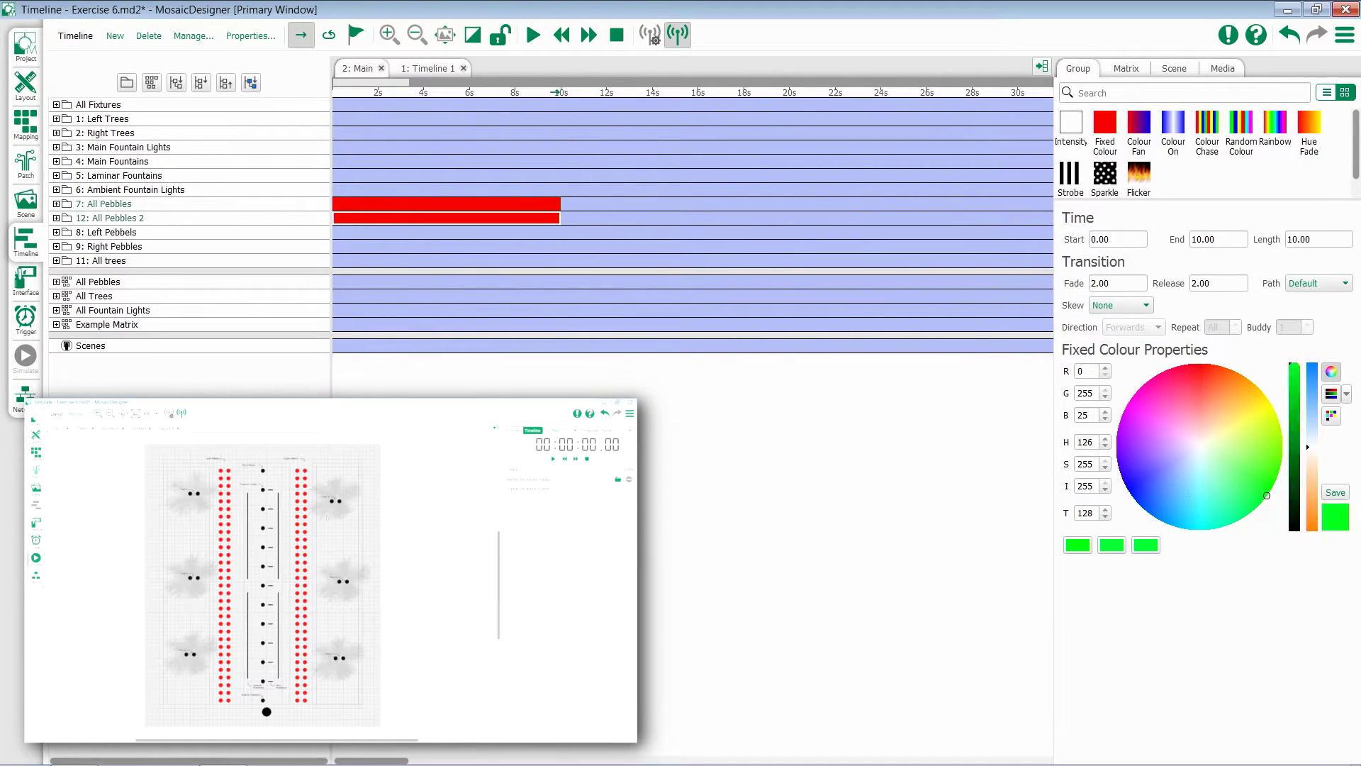
left_click(533, 35)
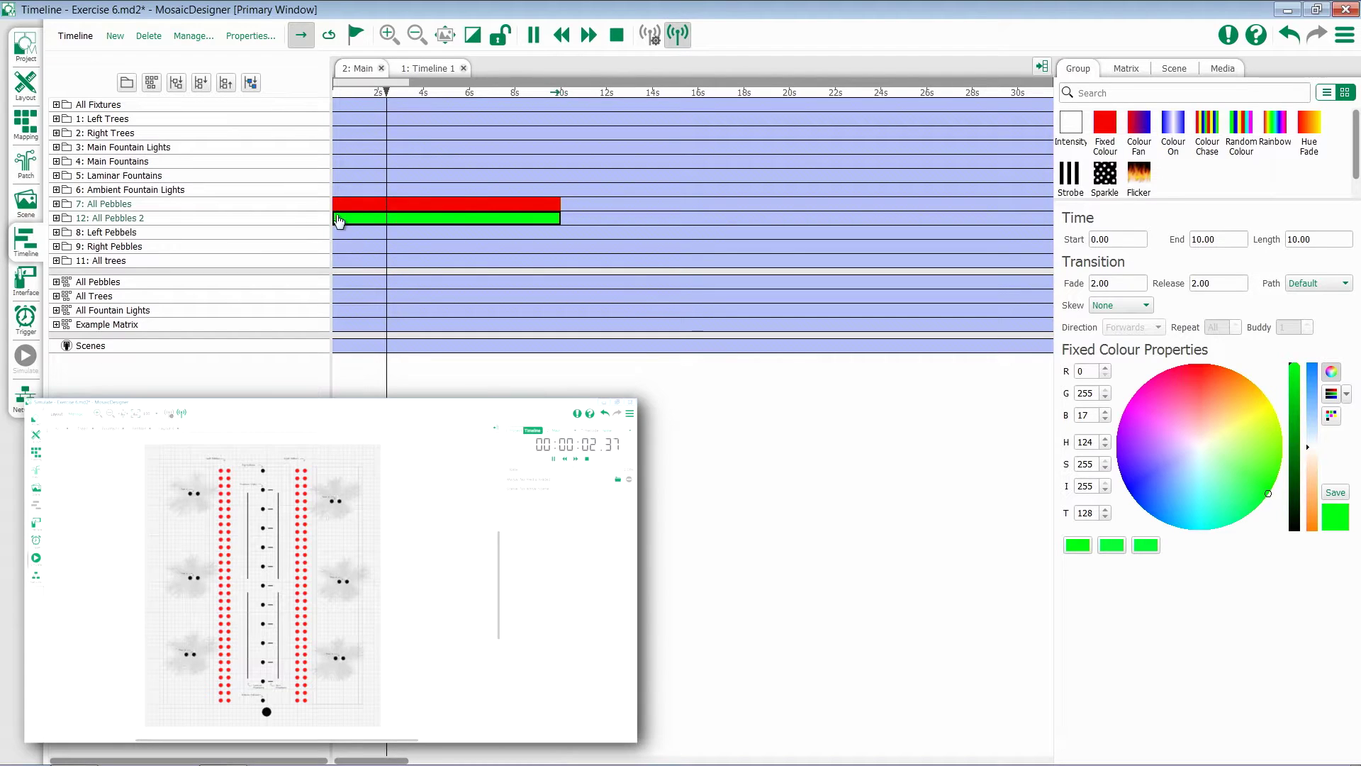
left_click_drag(169, 220, 149, 206)
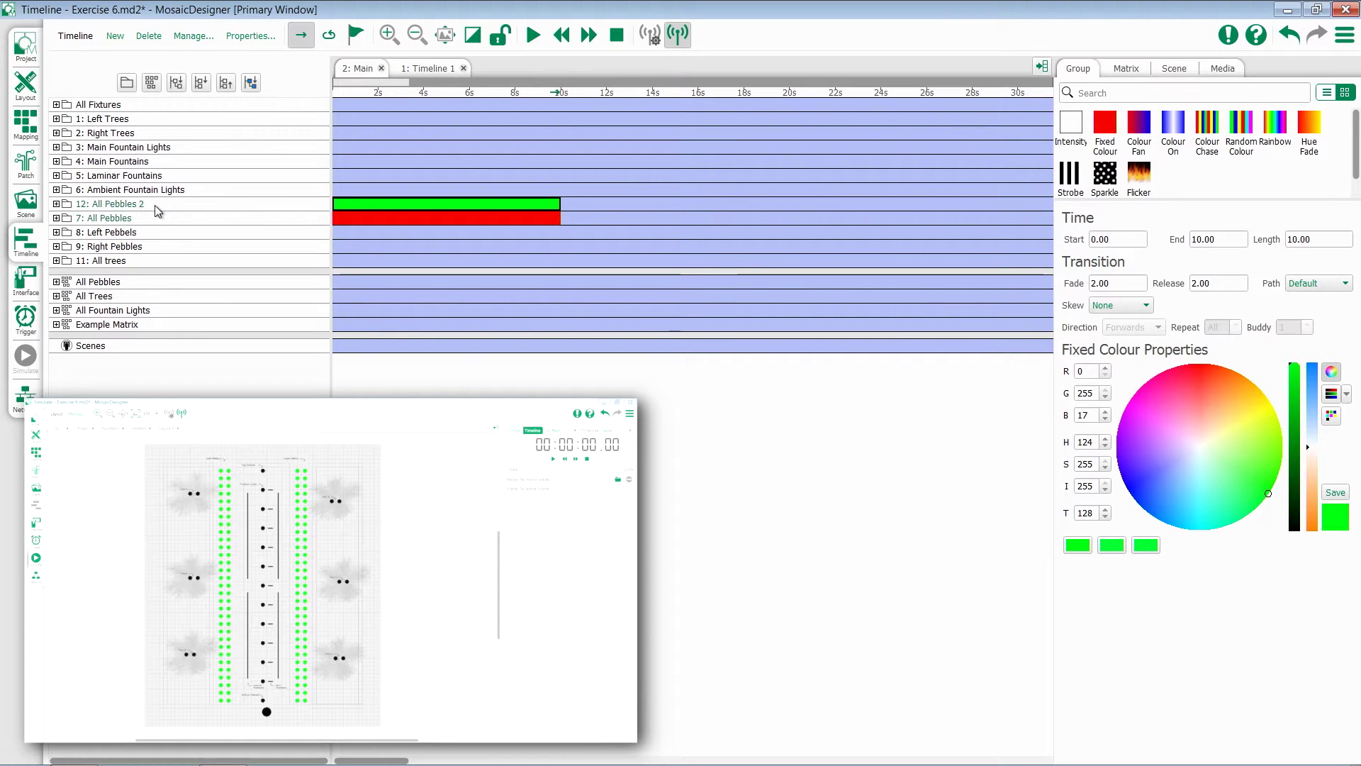
Step: Delete the red and green pebble clips and add a 0–10 s Rainbow effect to All Pebbles
left_click_drag(374, 224, 395, 246)
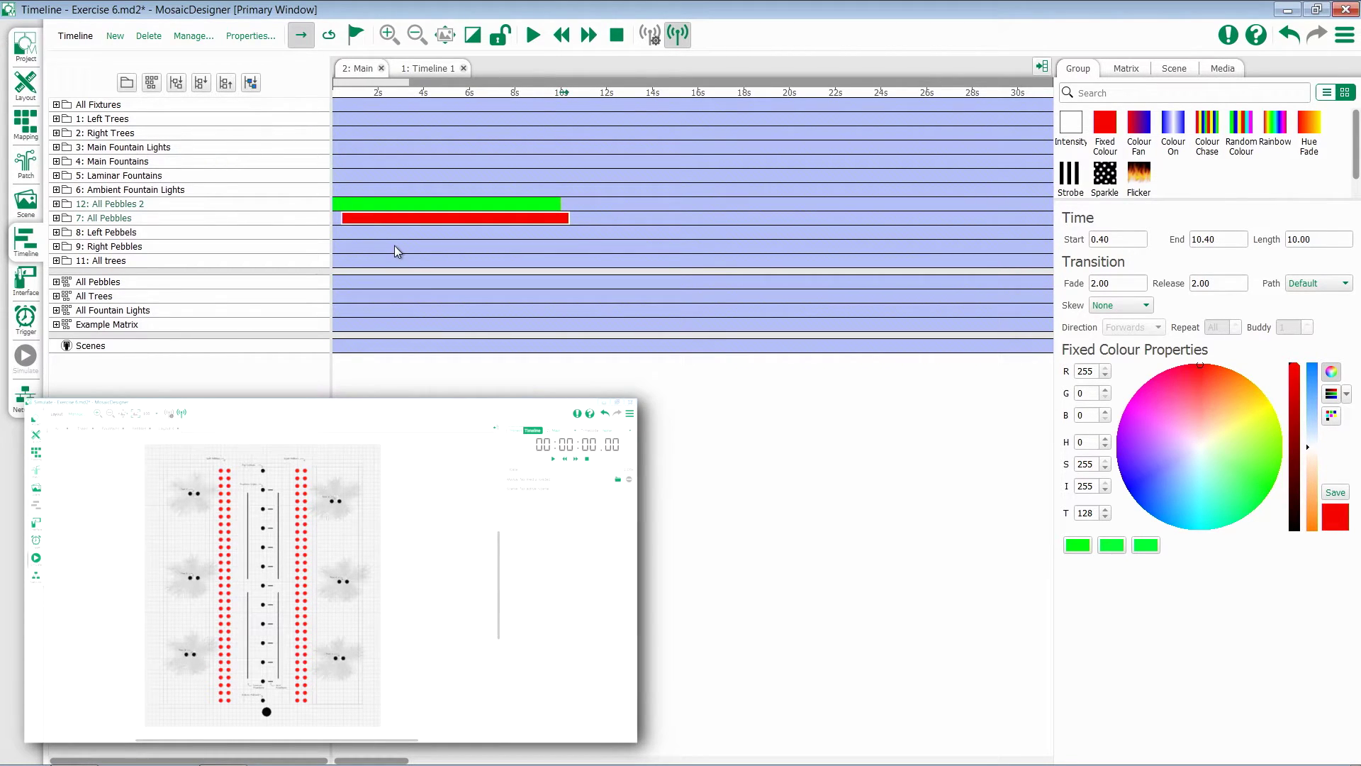
key("Delete")
left_click(416, 206)
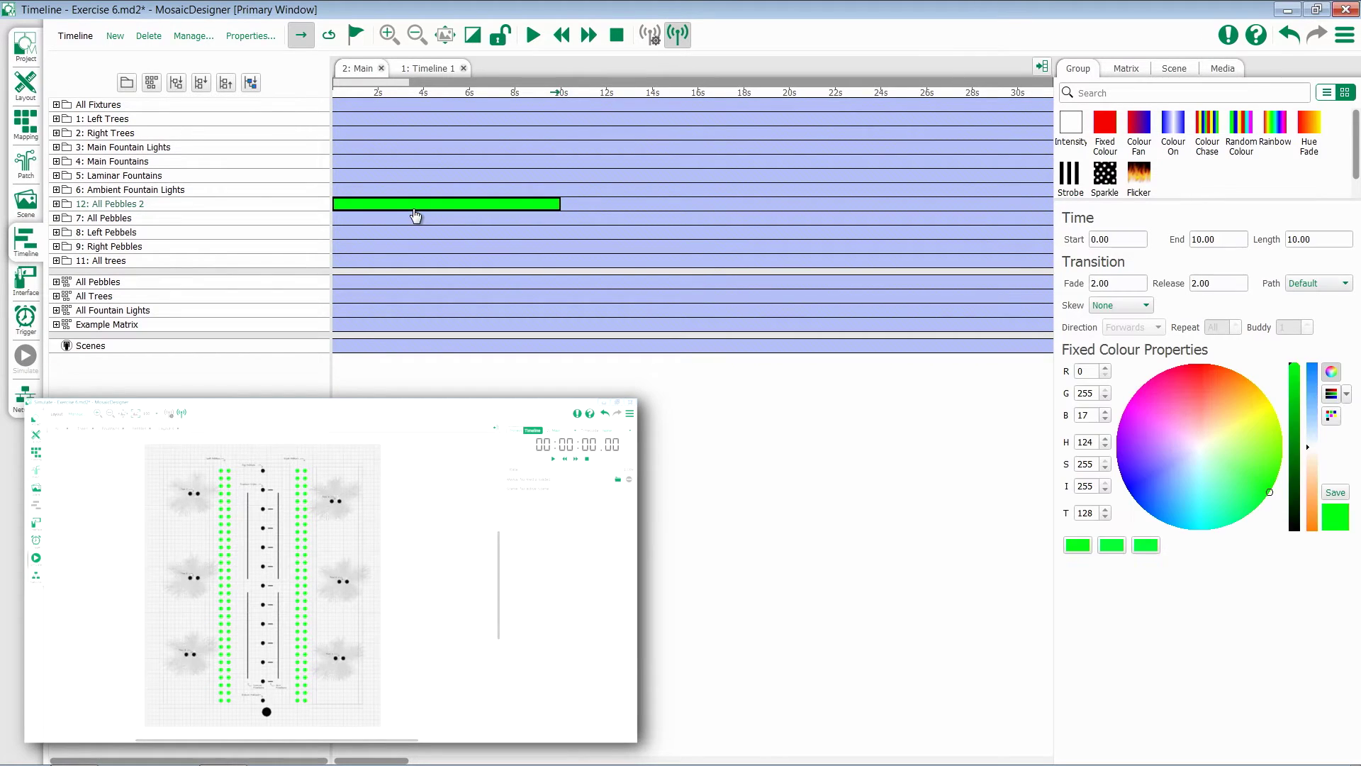
key("Delete")
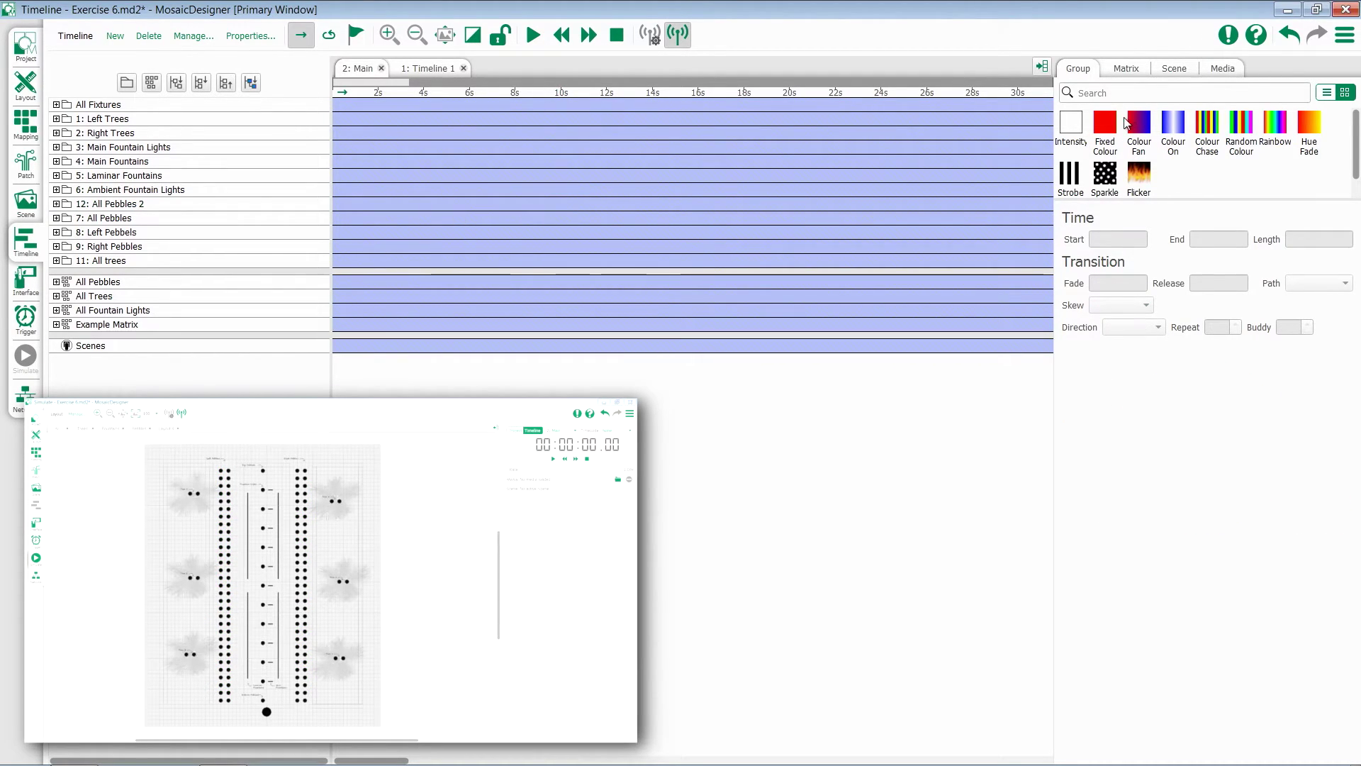
left_click_drag(1275, 123, 353, 224)
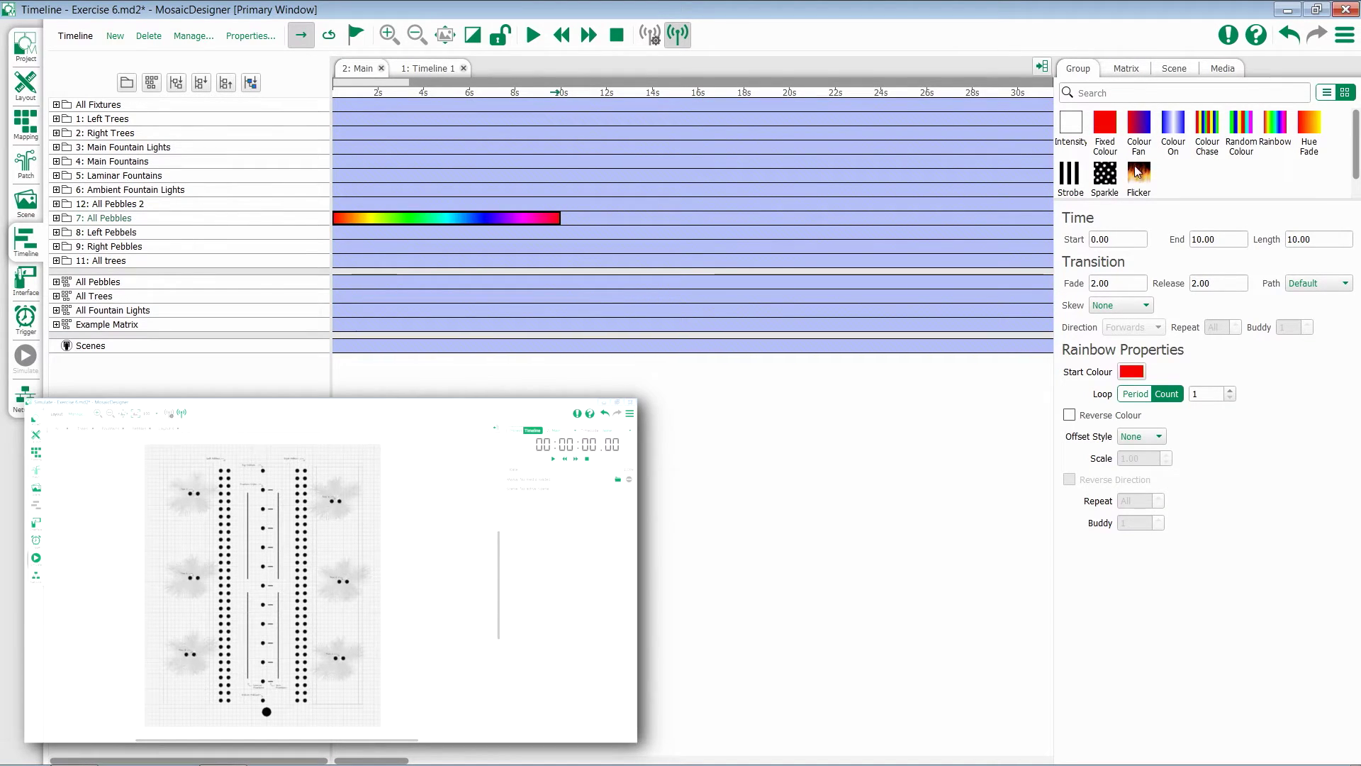
Step: Add a Base-transparent Sparkle effect to All Pebbles 2 and preview it layered over the Rainbow
left_click_drag(1106, 173, 349, 216)
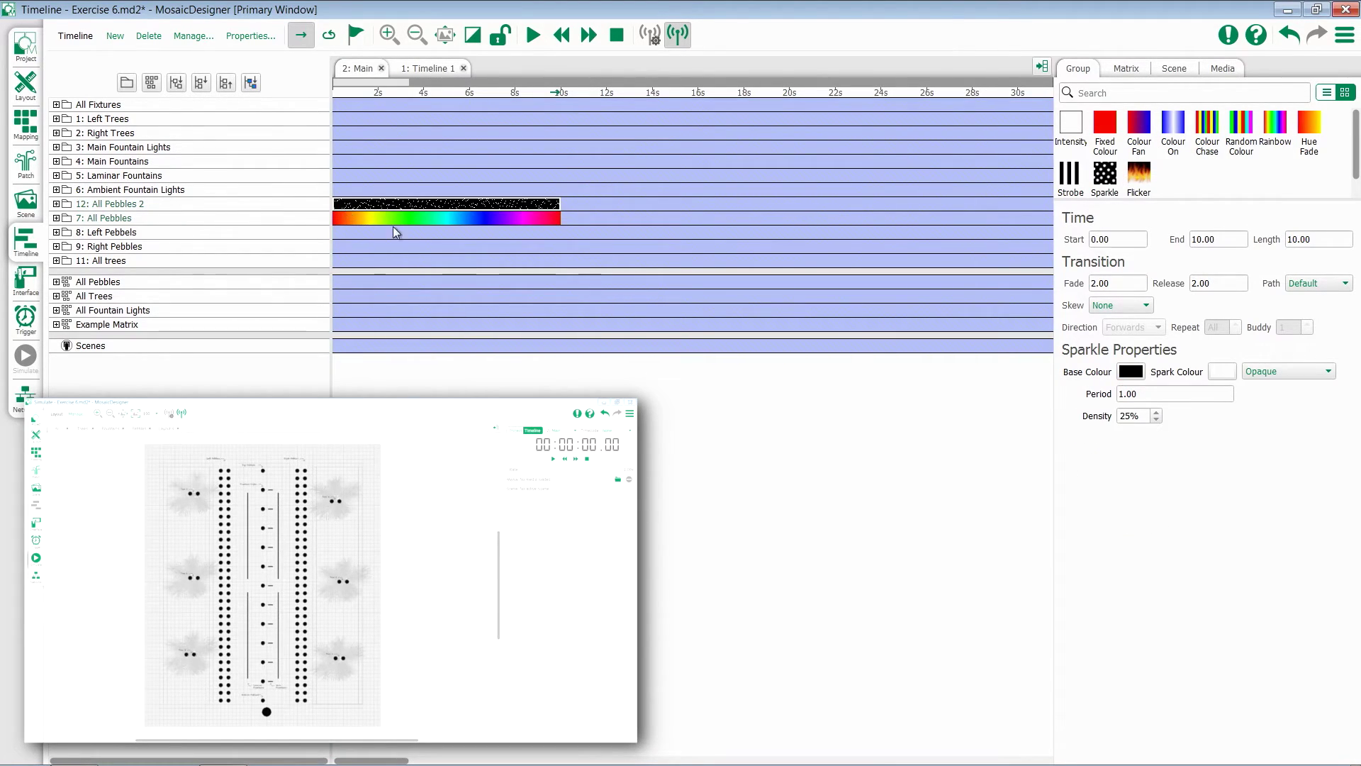
left_click(1321, 378)
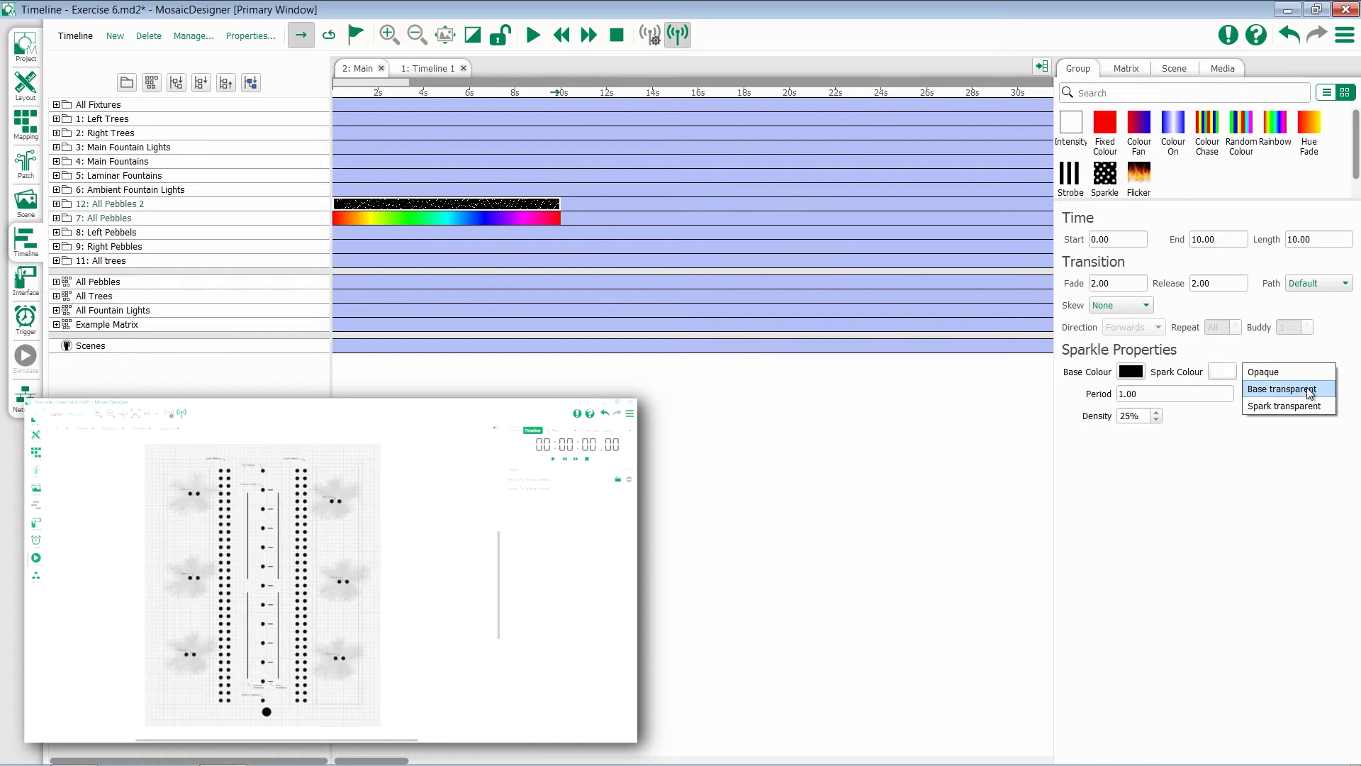
left_click(1311, 390)
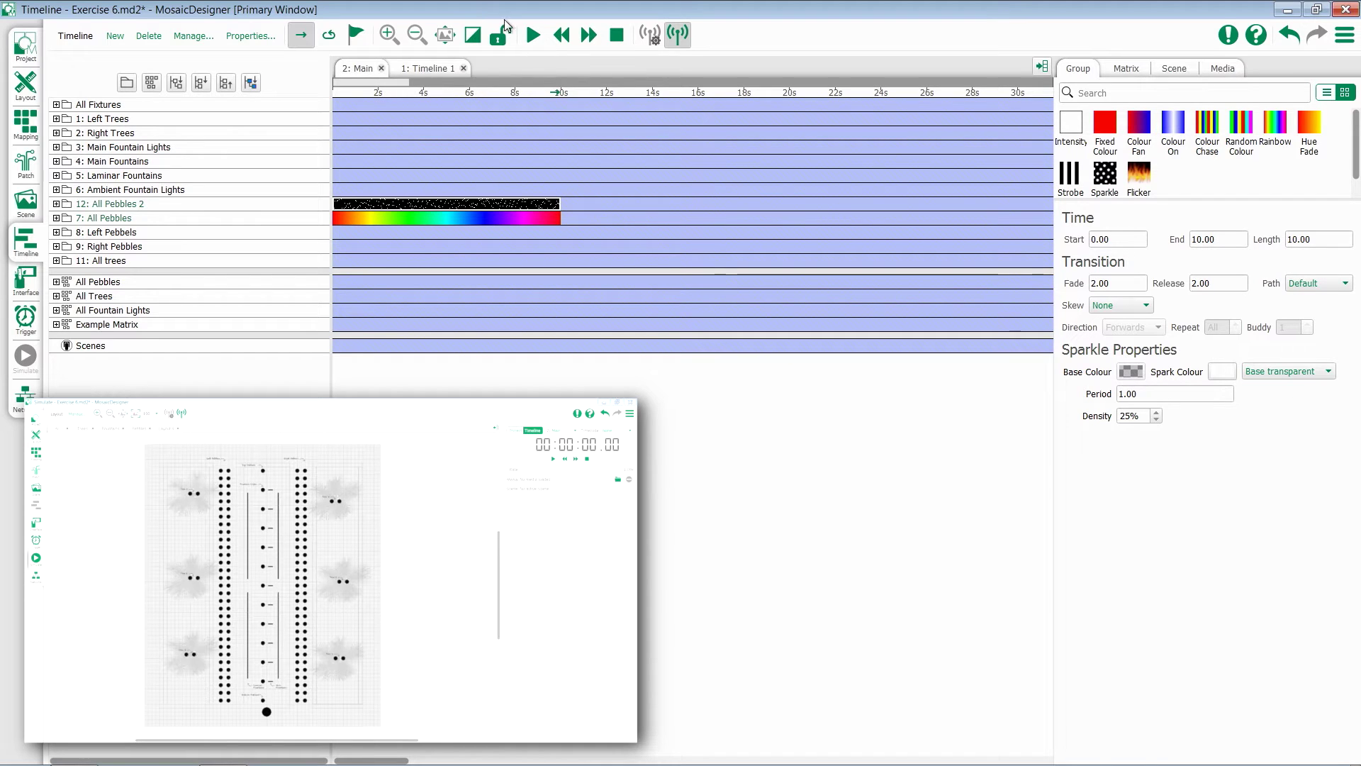
left_click(533, 37)
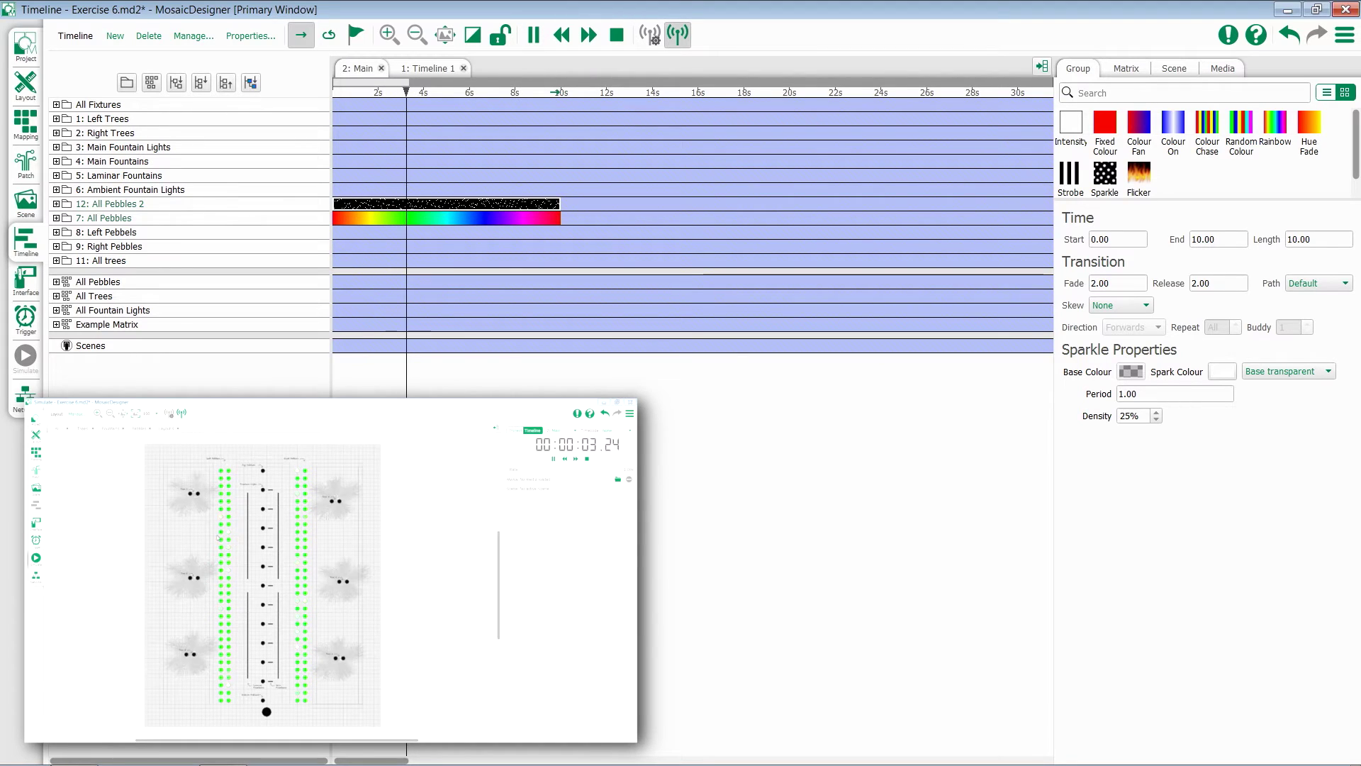
right_click(535, 217)
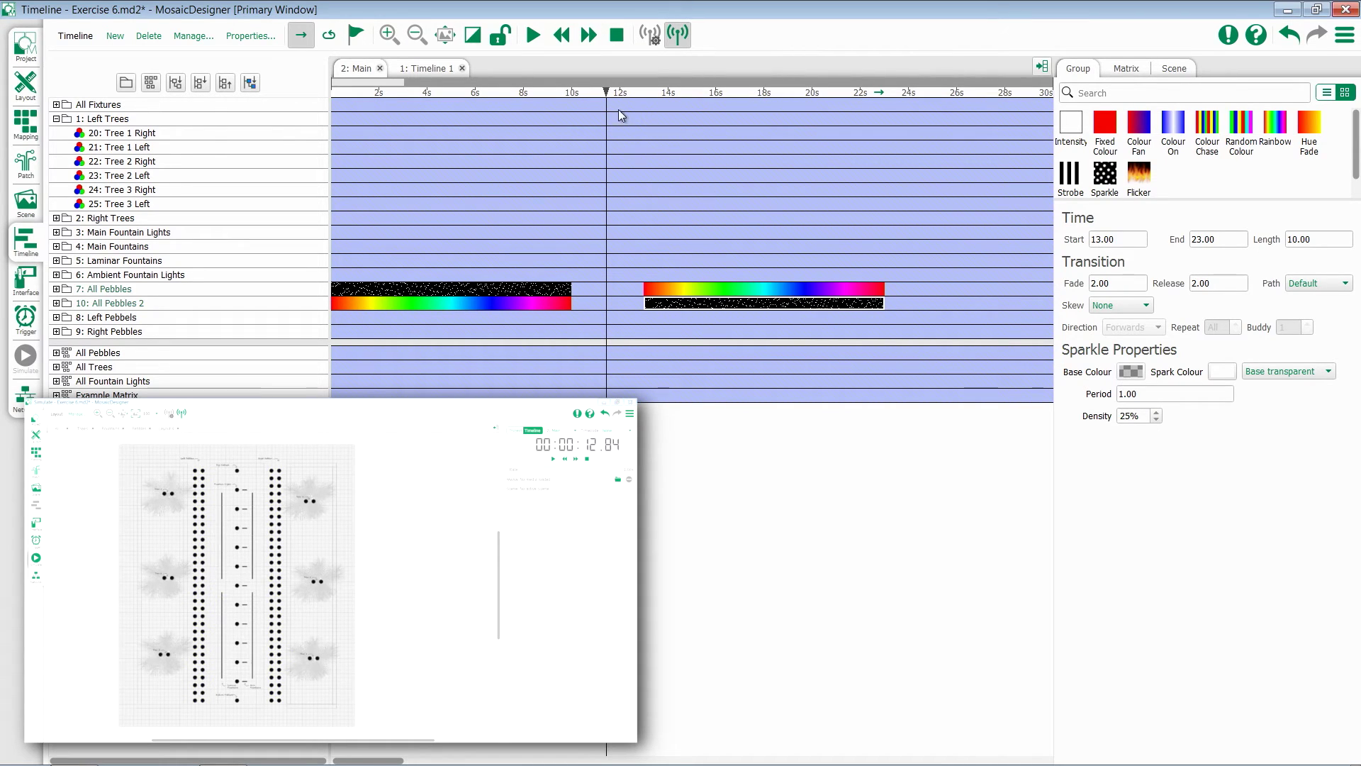
Step: Move the playhead to about 12 s to preview the 13–23 s pebble clips
left_click_drag(606, 89, 720, 98)
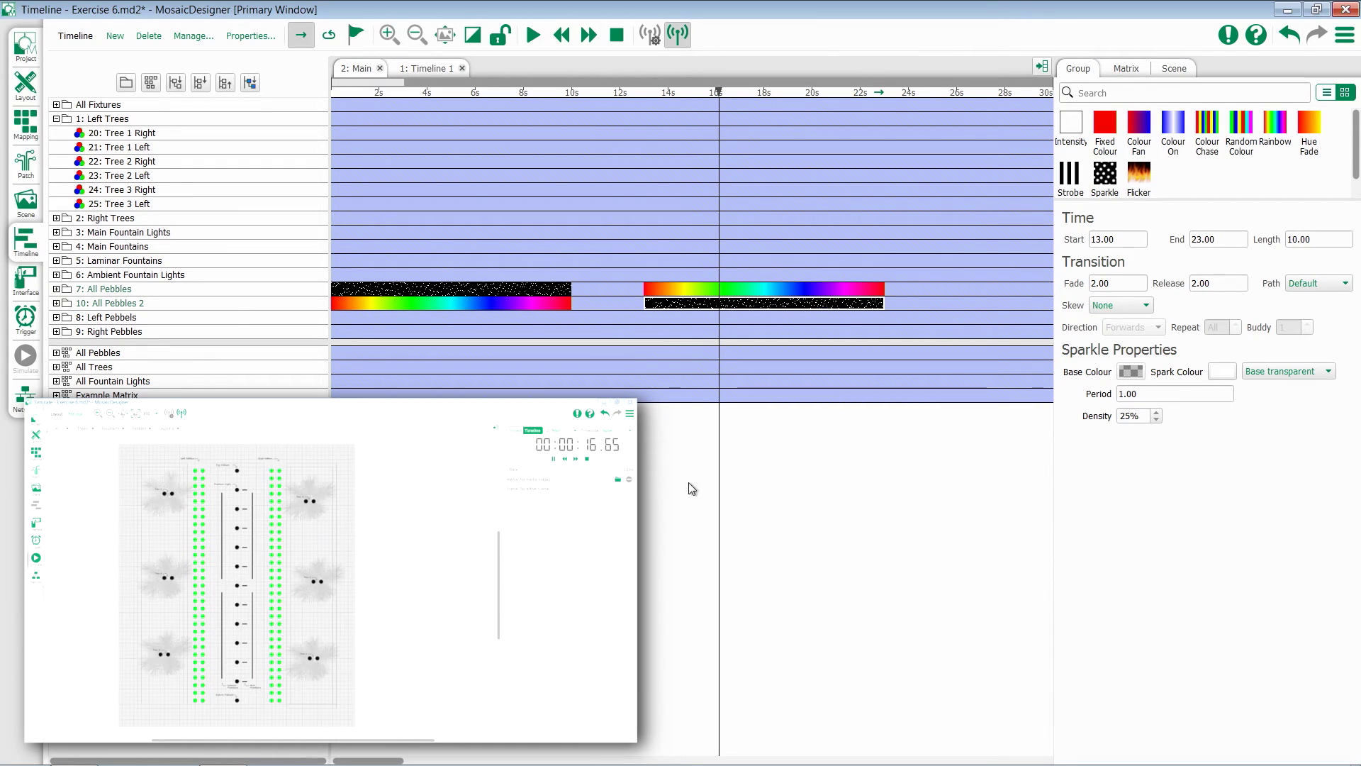